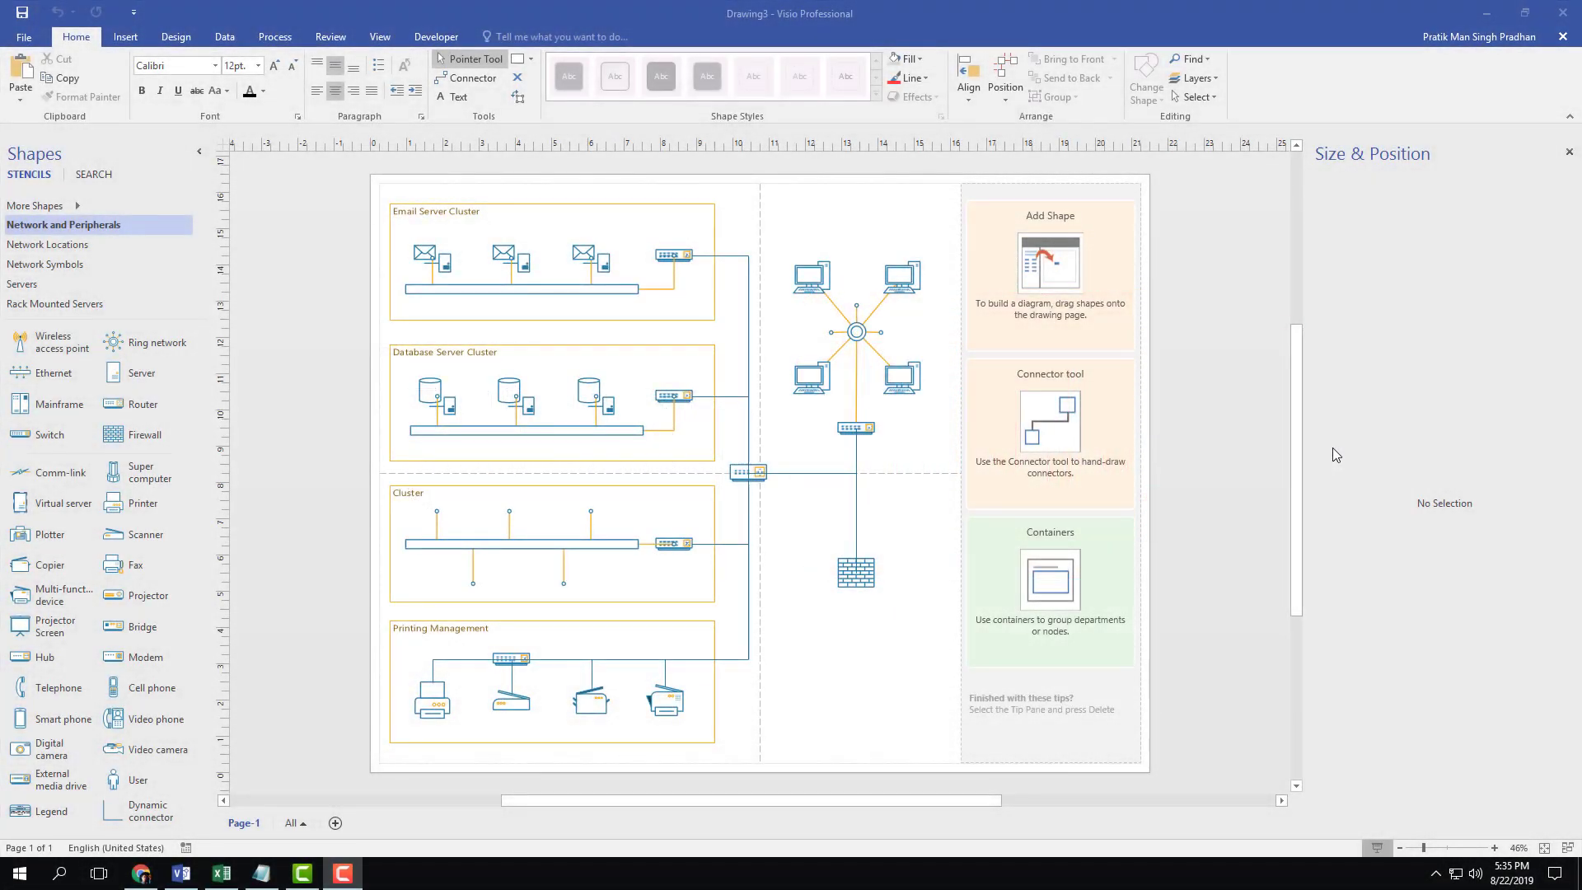
Step: Open the print preview and keep Microsoft Print to PDF as the printer
click(28, 37)
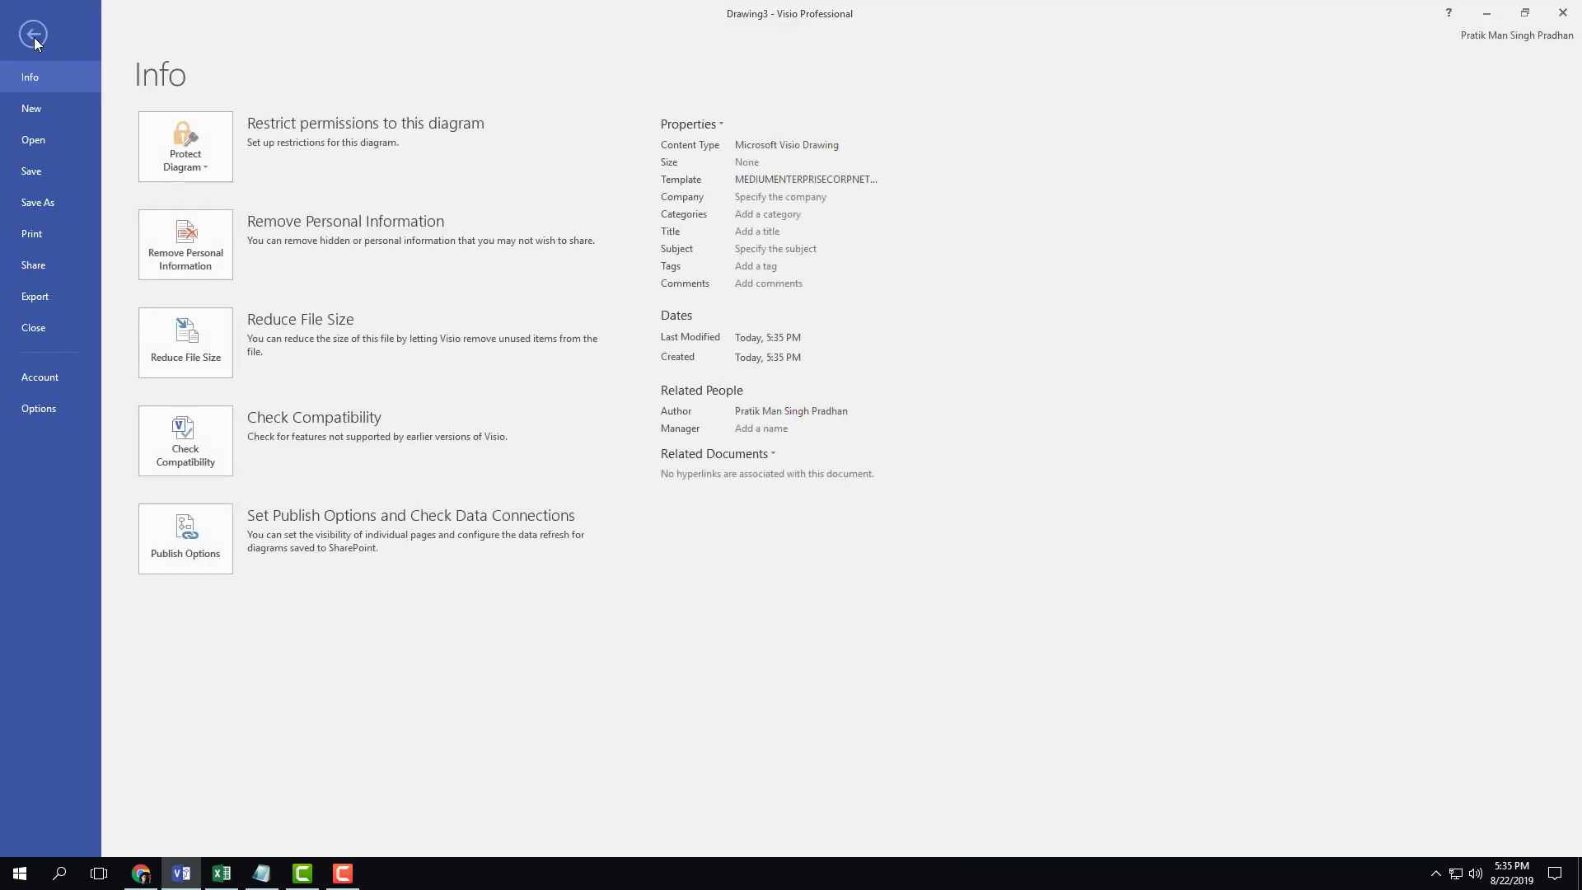
click(44, 235)
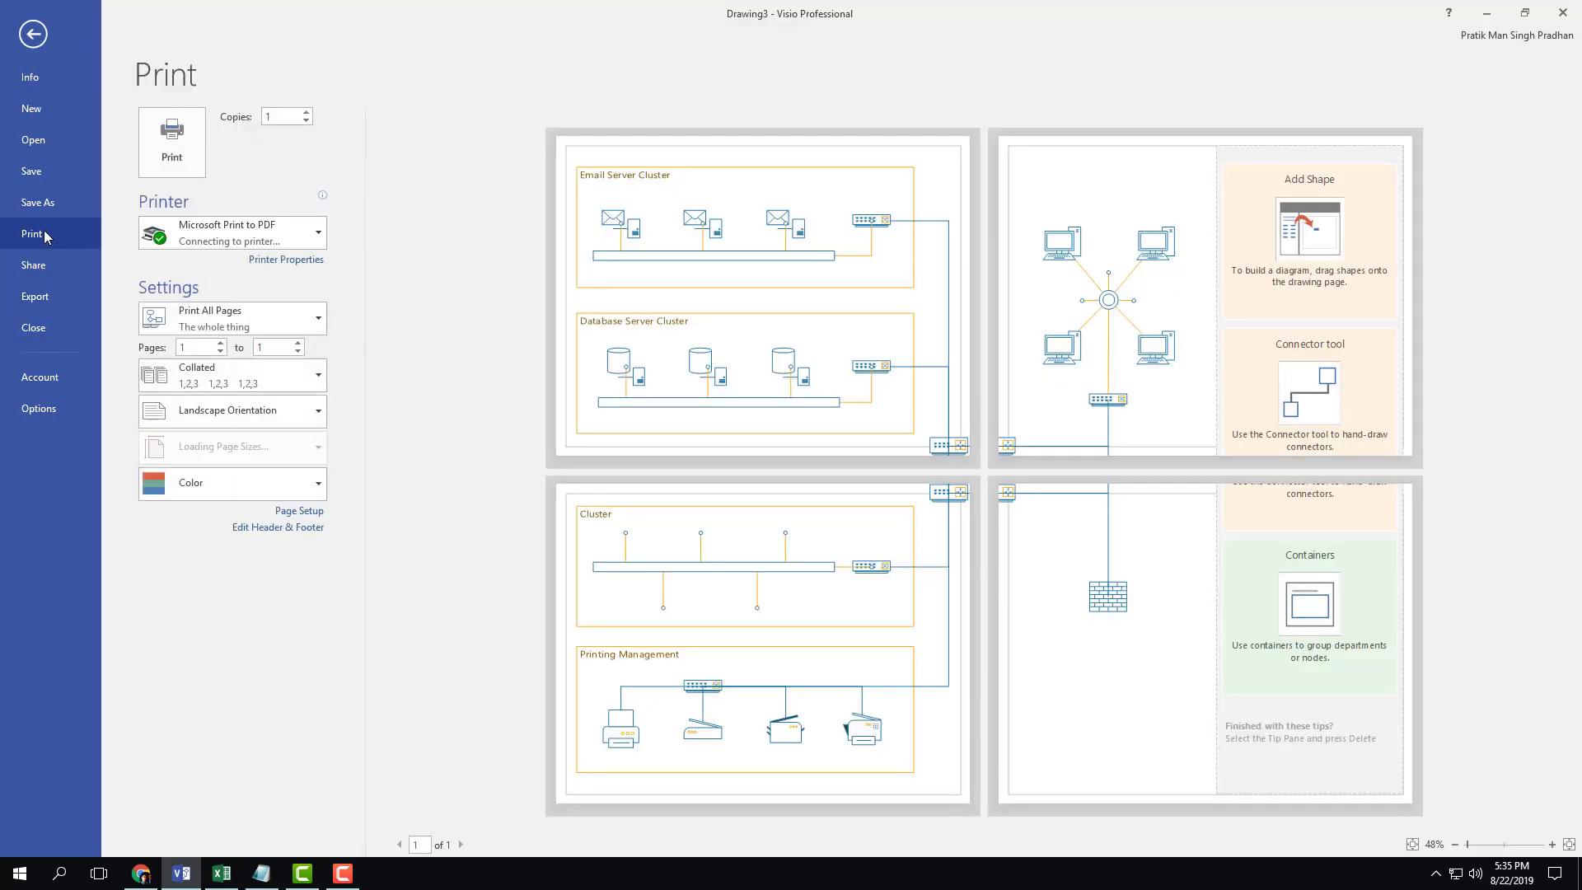
click(229, 238)
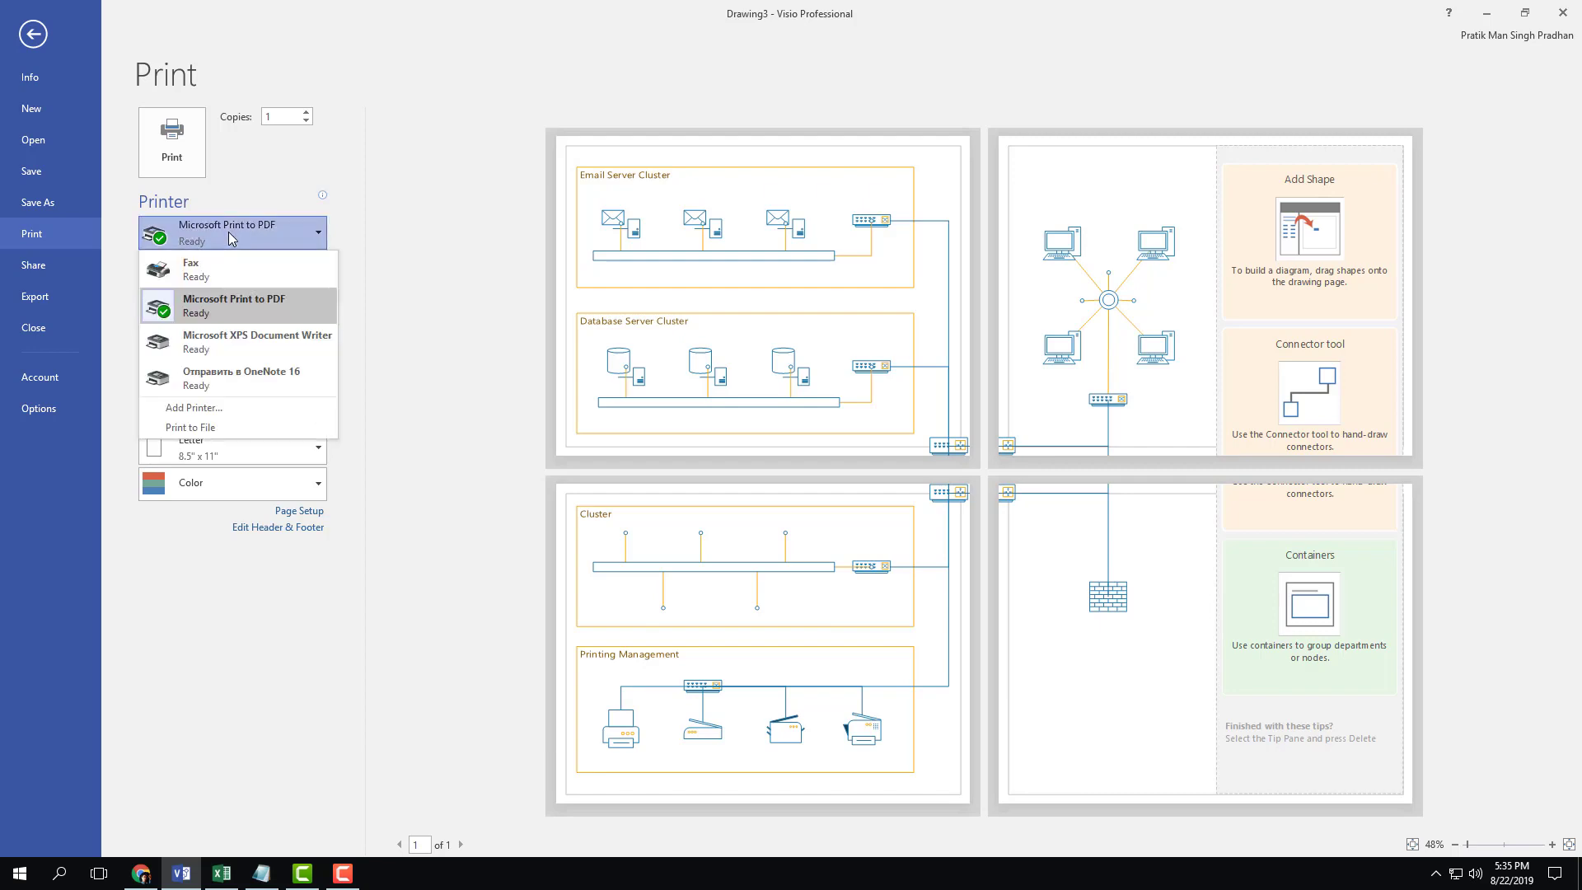
click(261, 311)
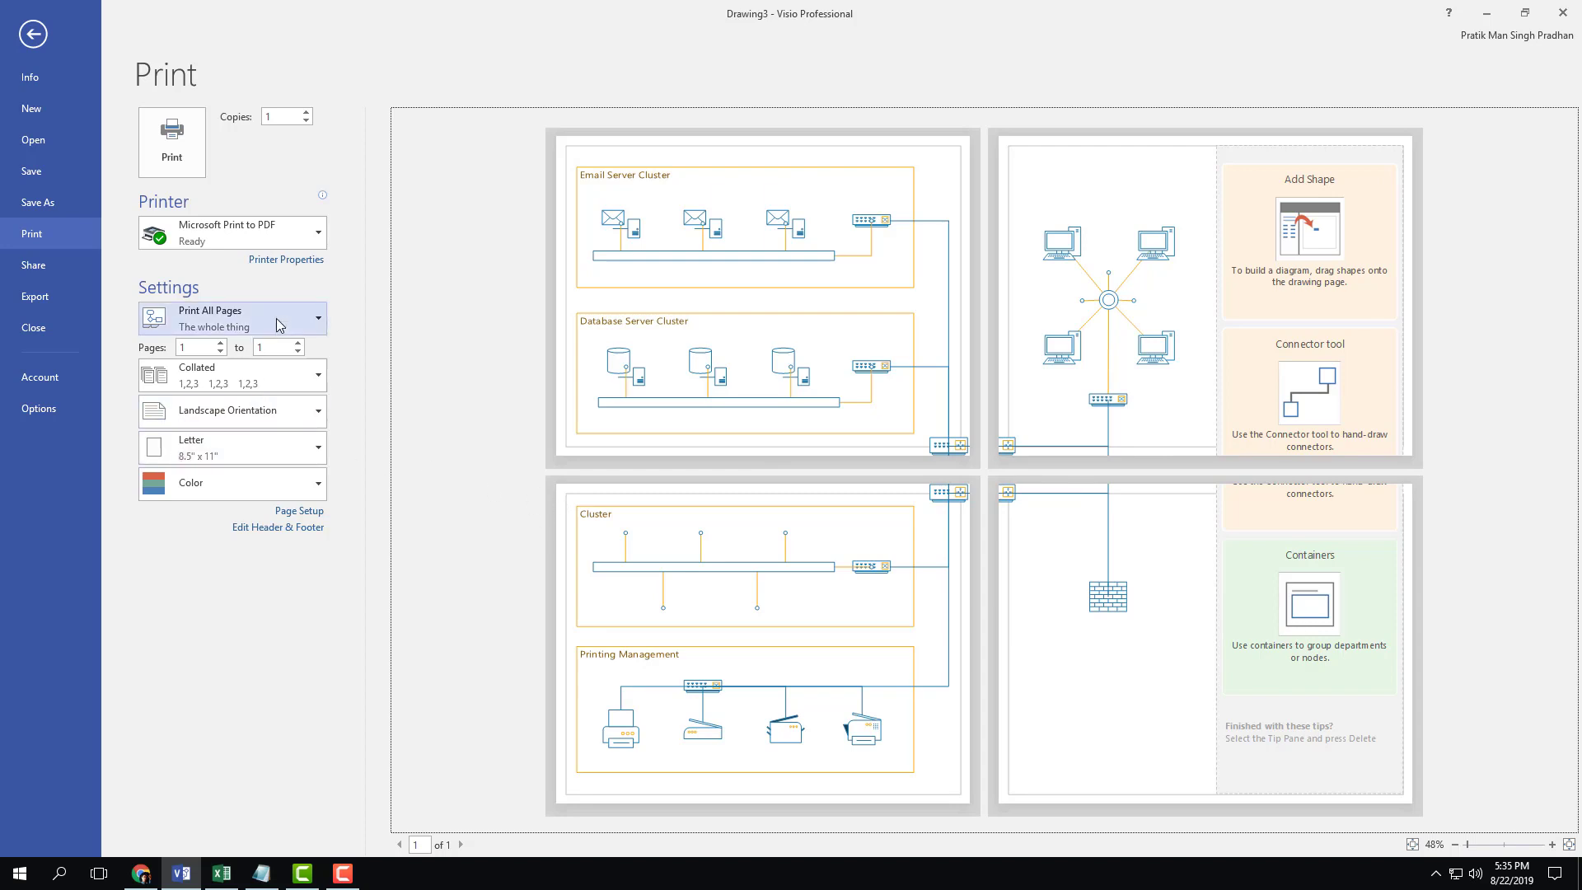
Step: Set the print range to Current View after trying Current Page, Custom and All Pages
click(229, 320)
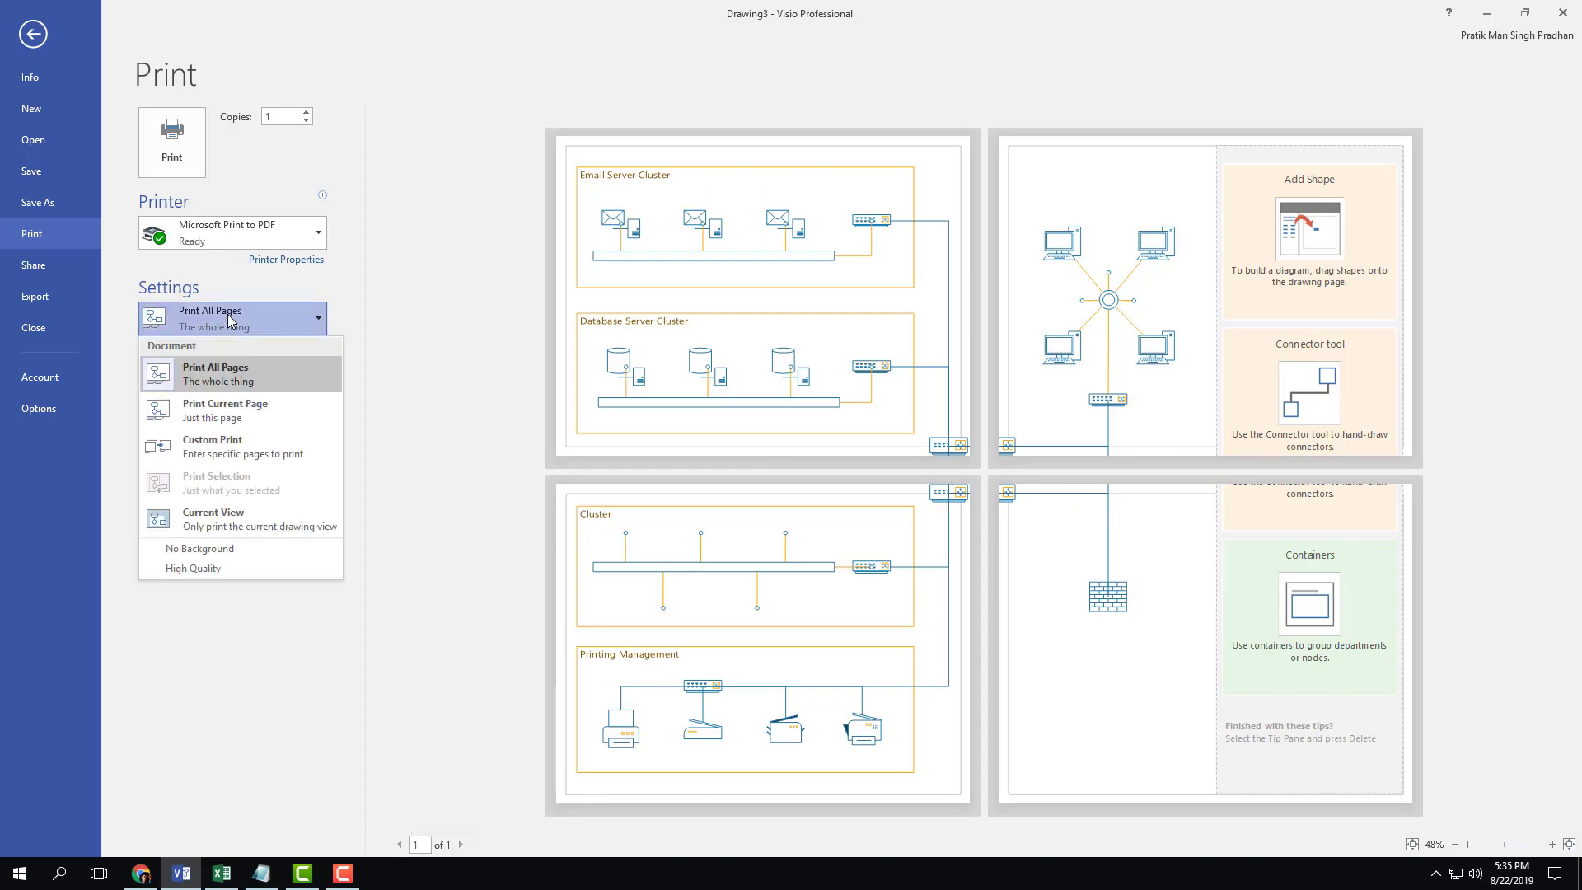
click(309, 424)
click(274, 321)
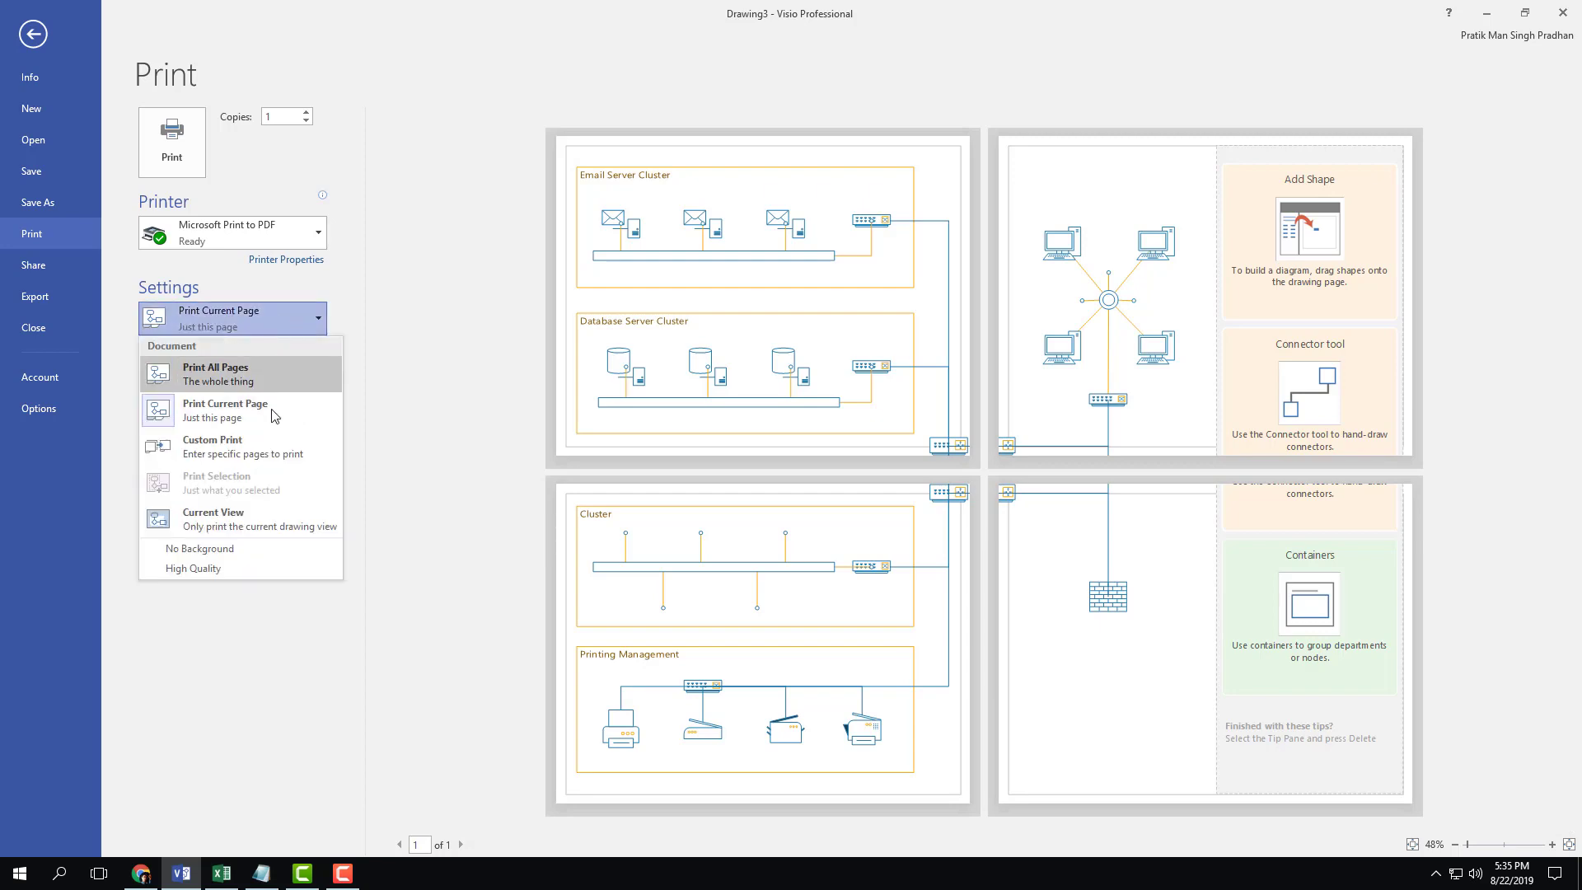
click(277, 452)
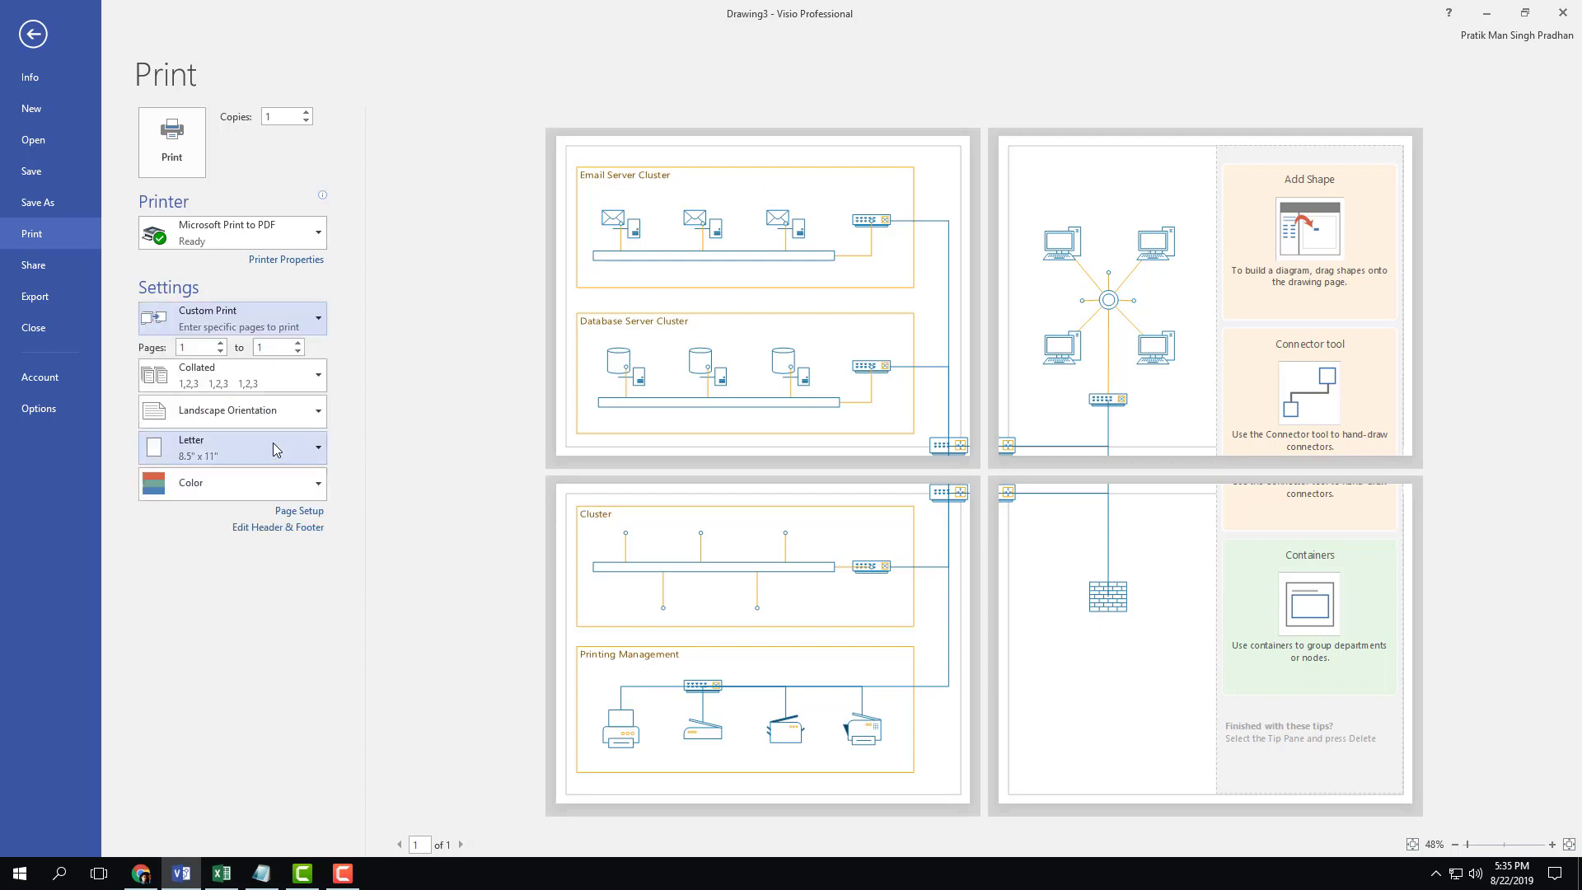
click(268, 323)
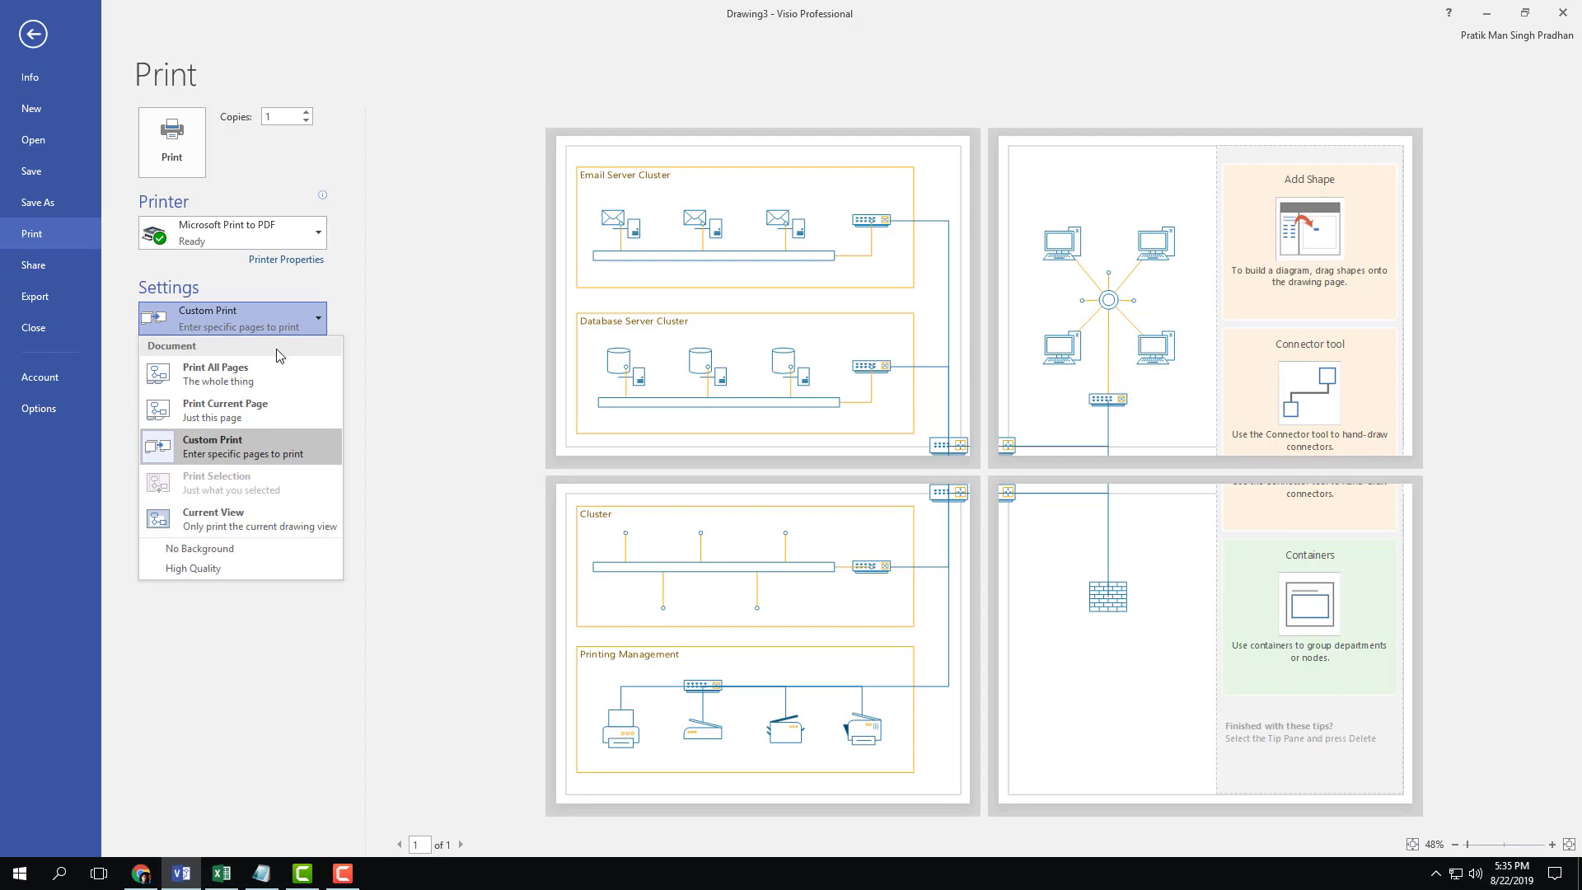
click(285, 534)
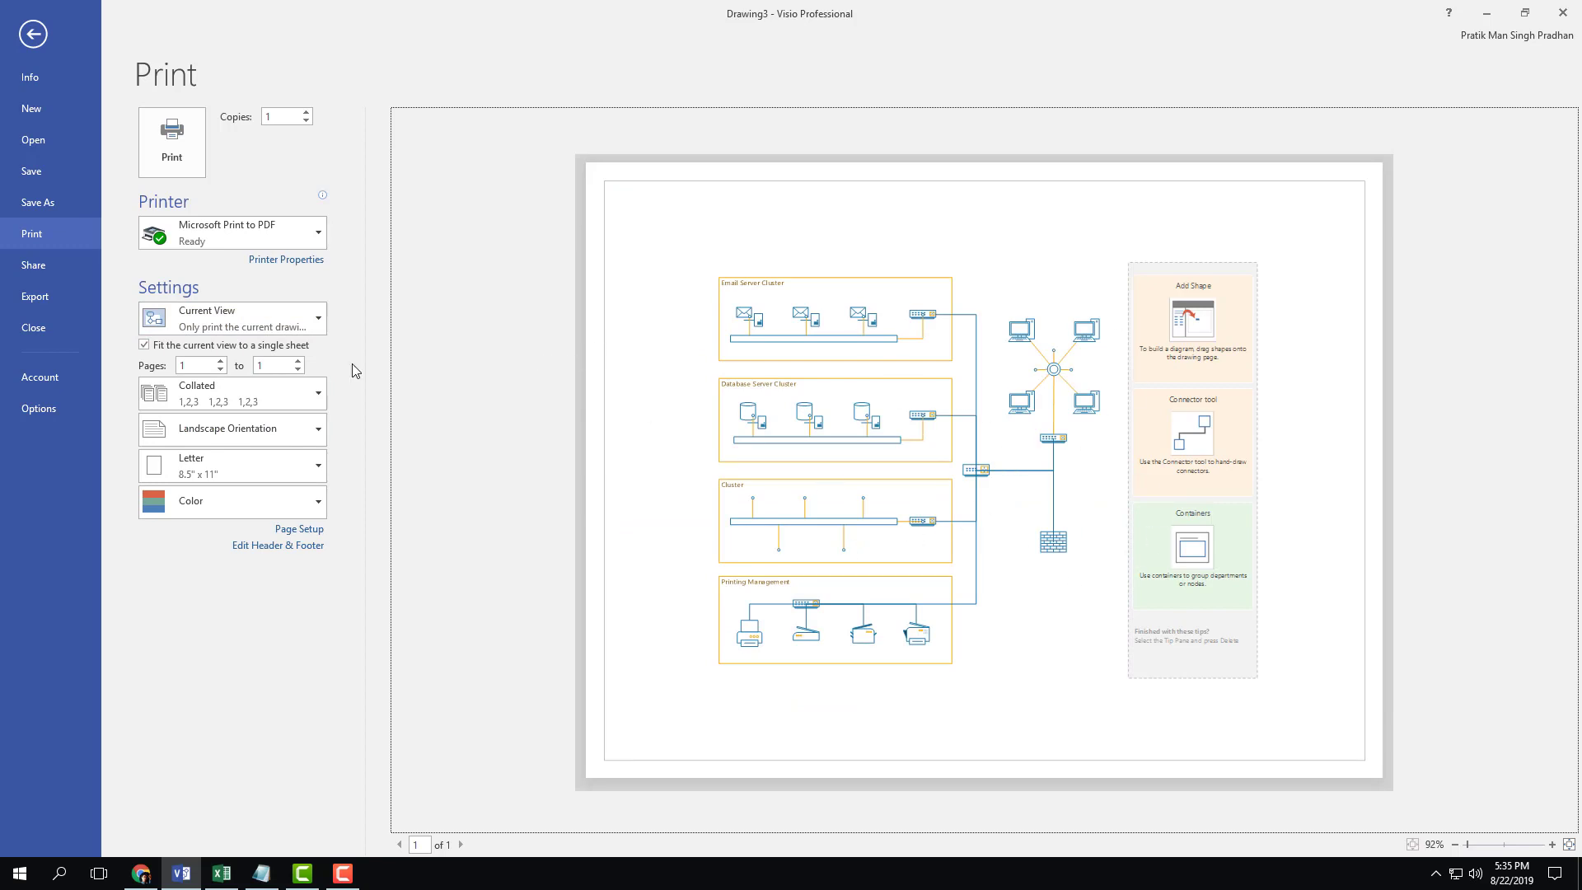
click(272, 310)
click(257, 380)
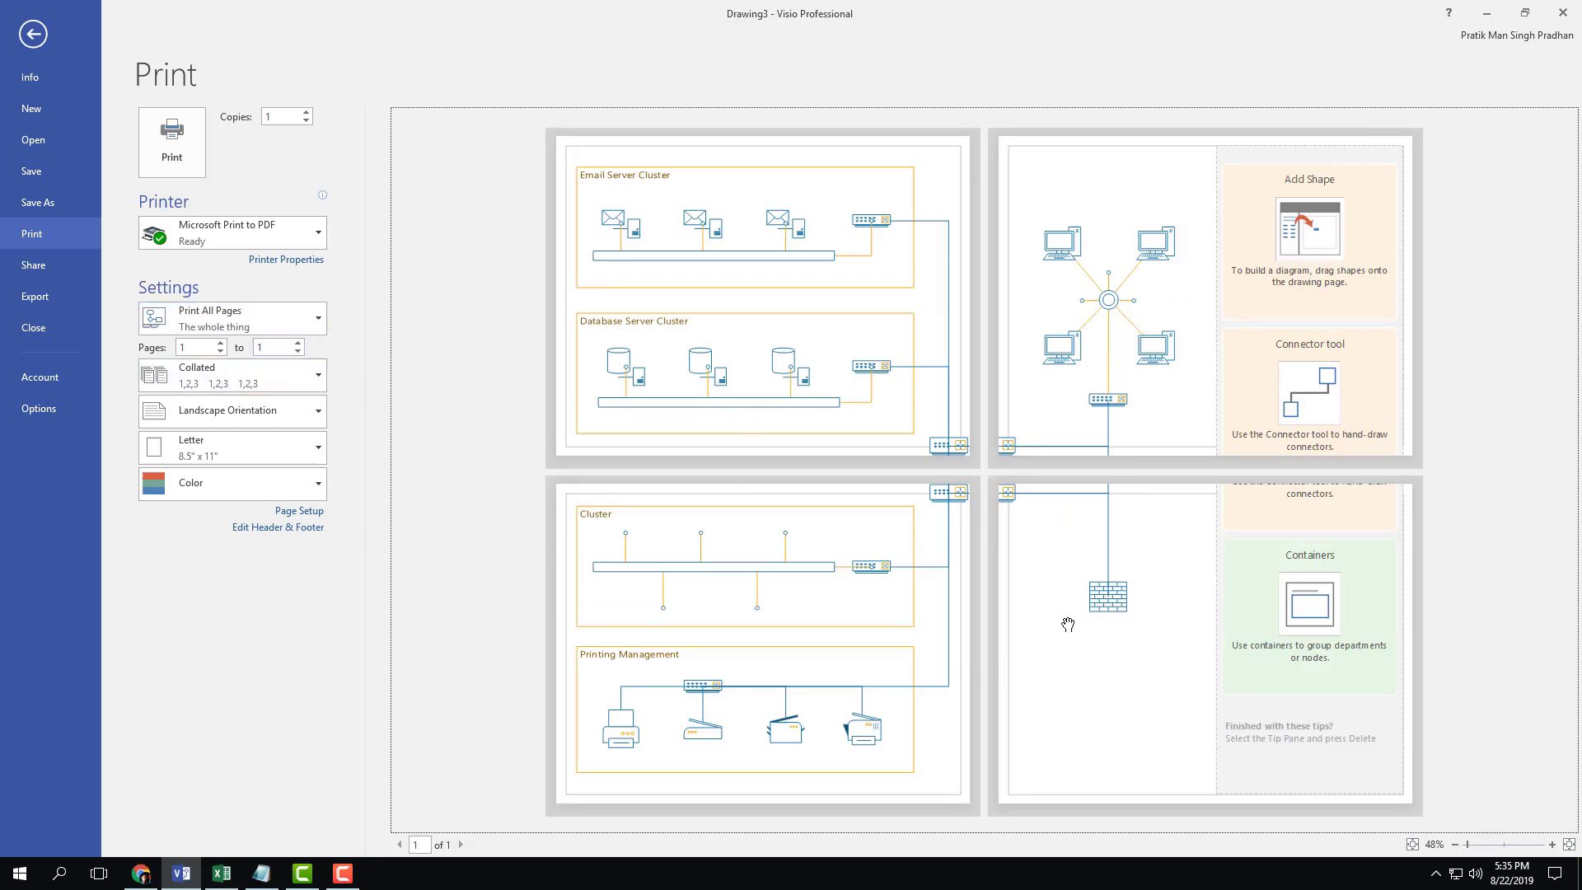
click(221, 322)
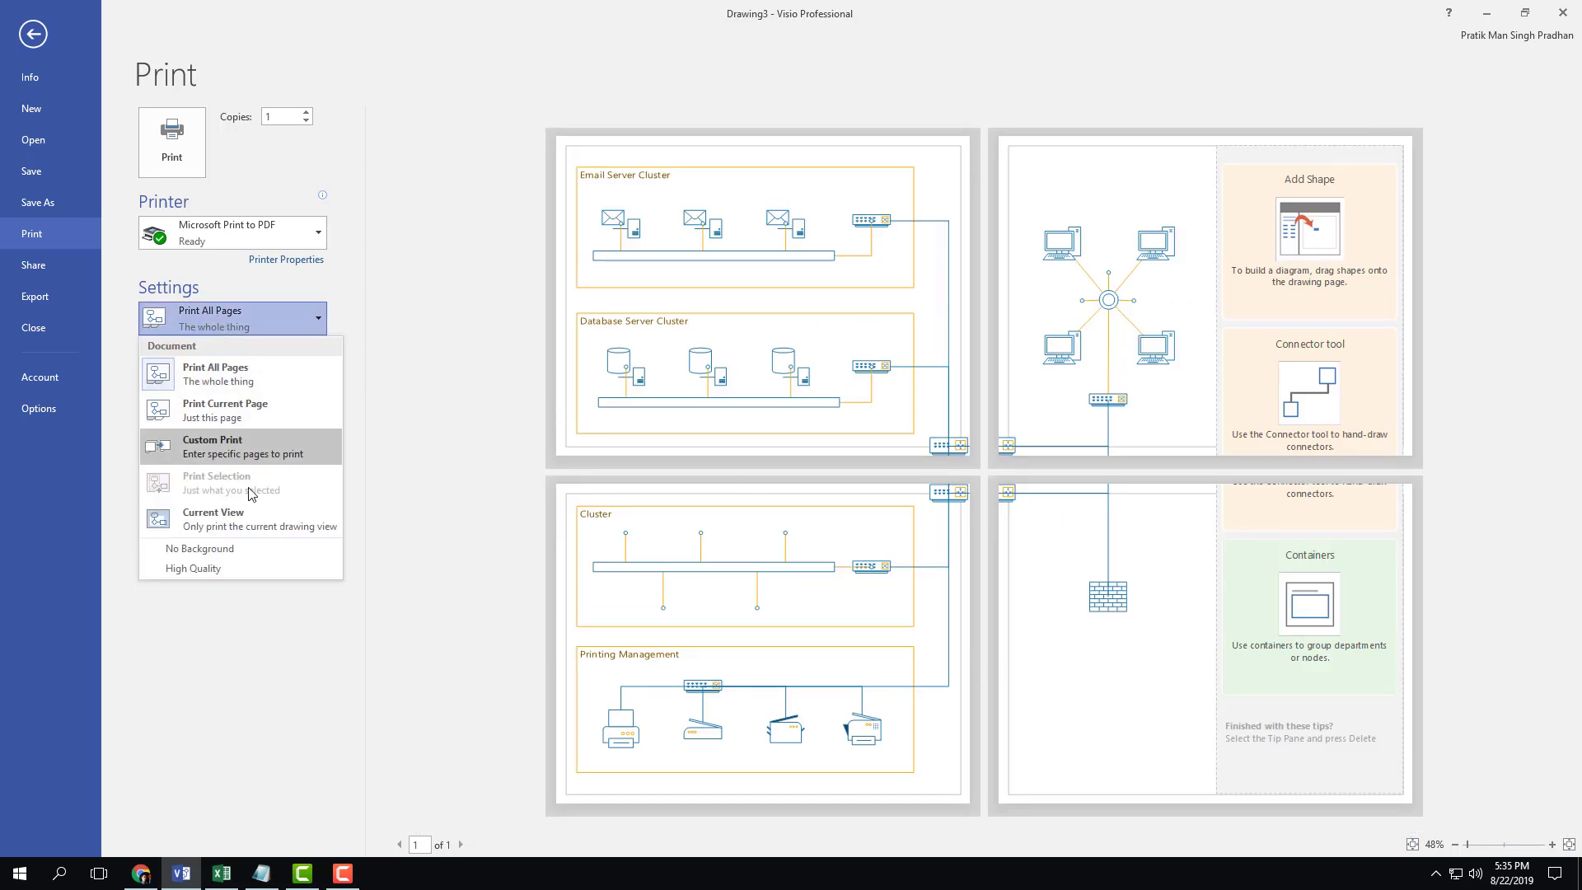
click(263, 519)
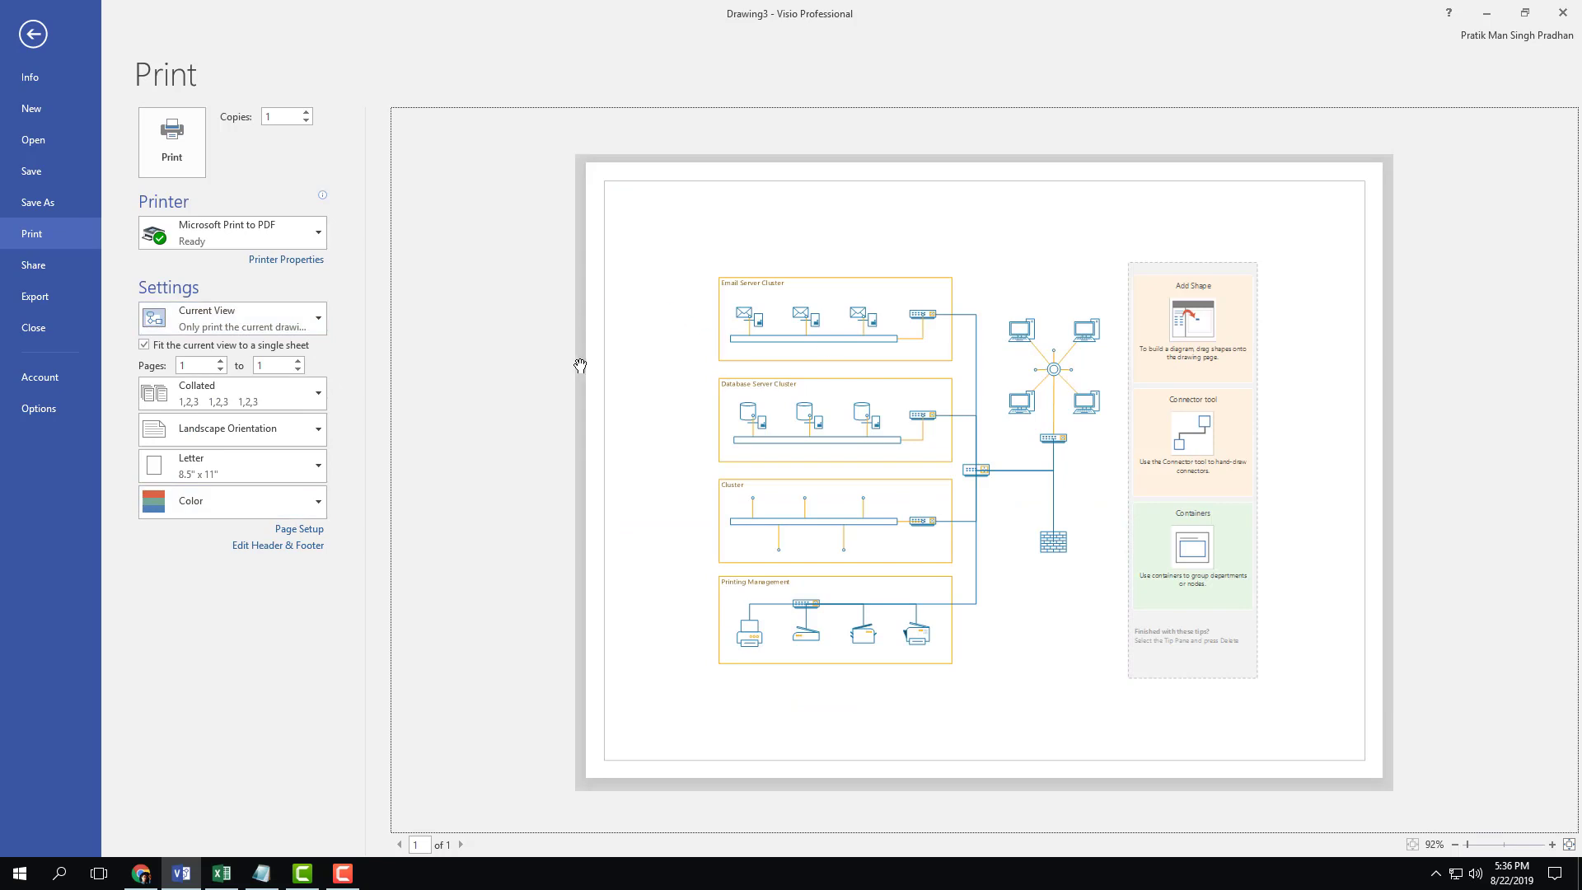
Step: Keep copies collated and the printout landscape after briefly switching to portrait
click(243, 397)
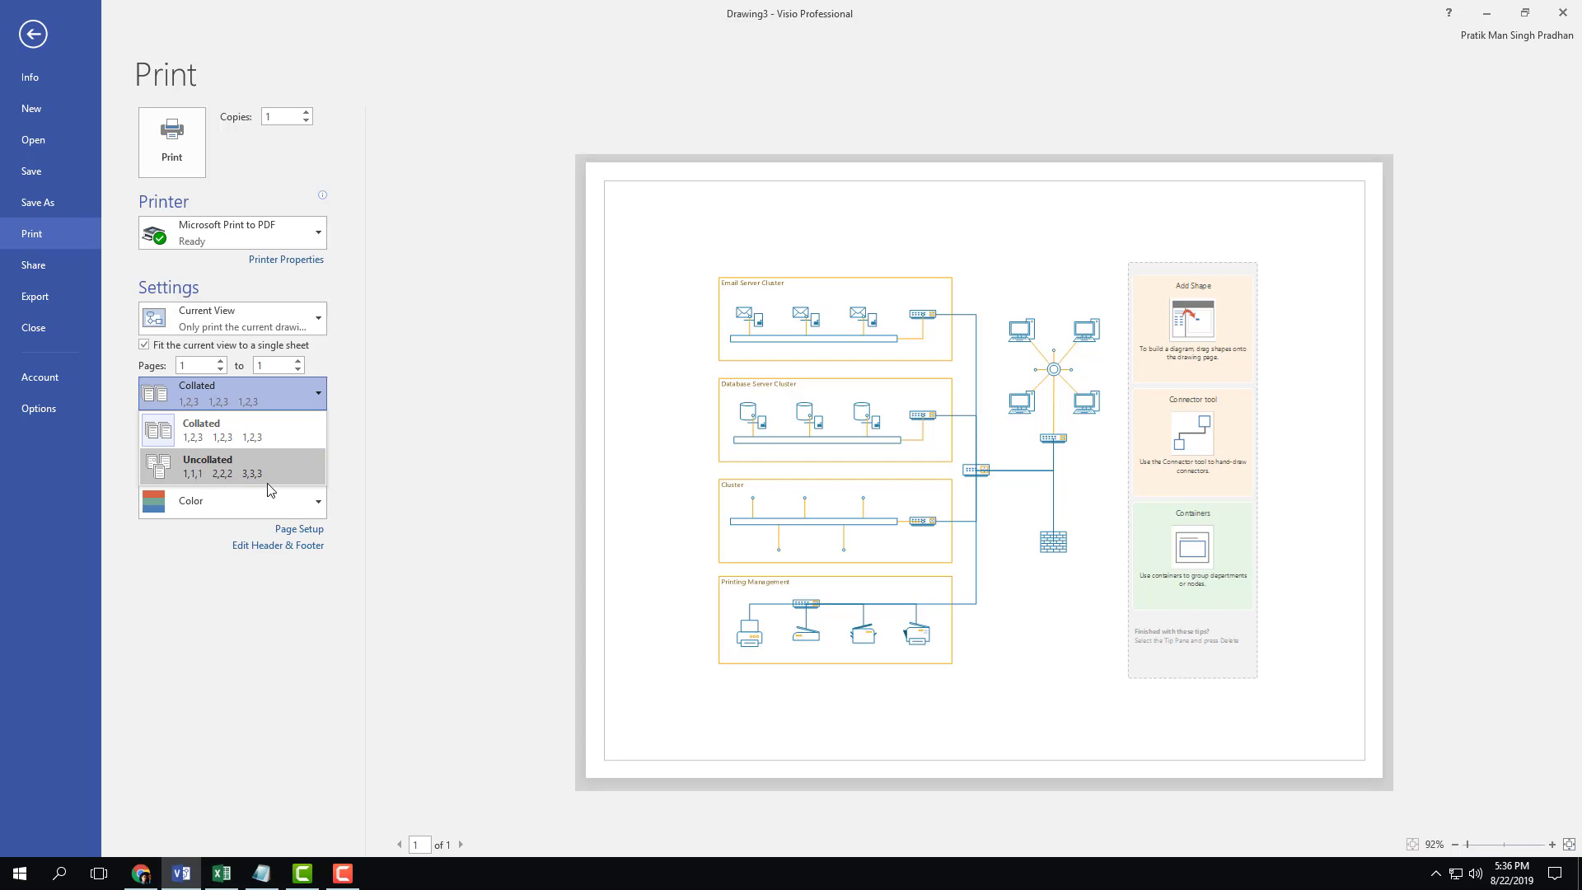
click(377, 448)
click(234, 434)
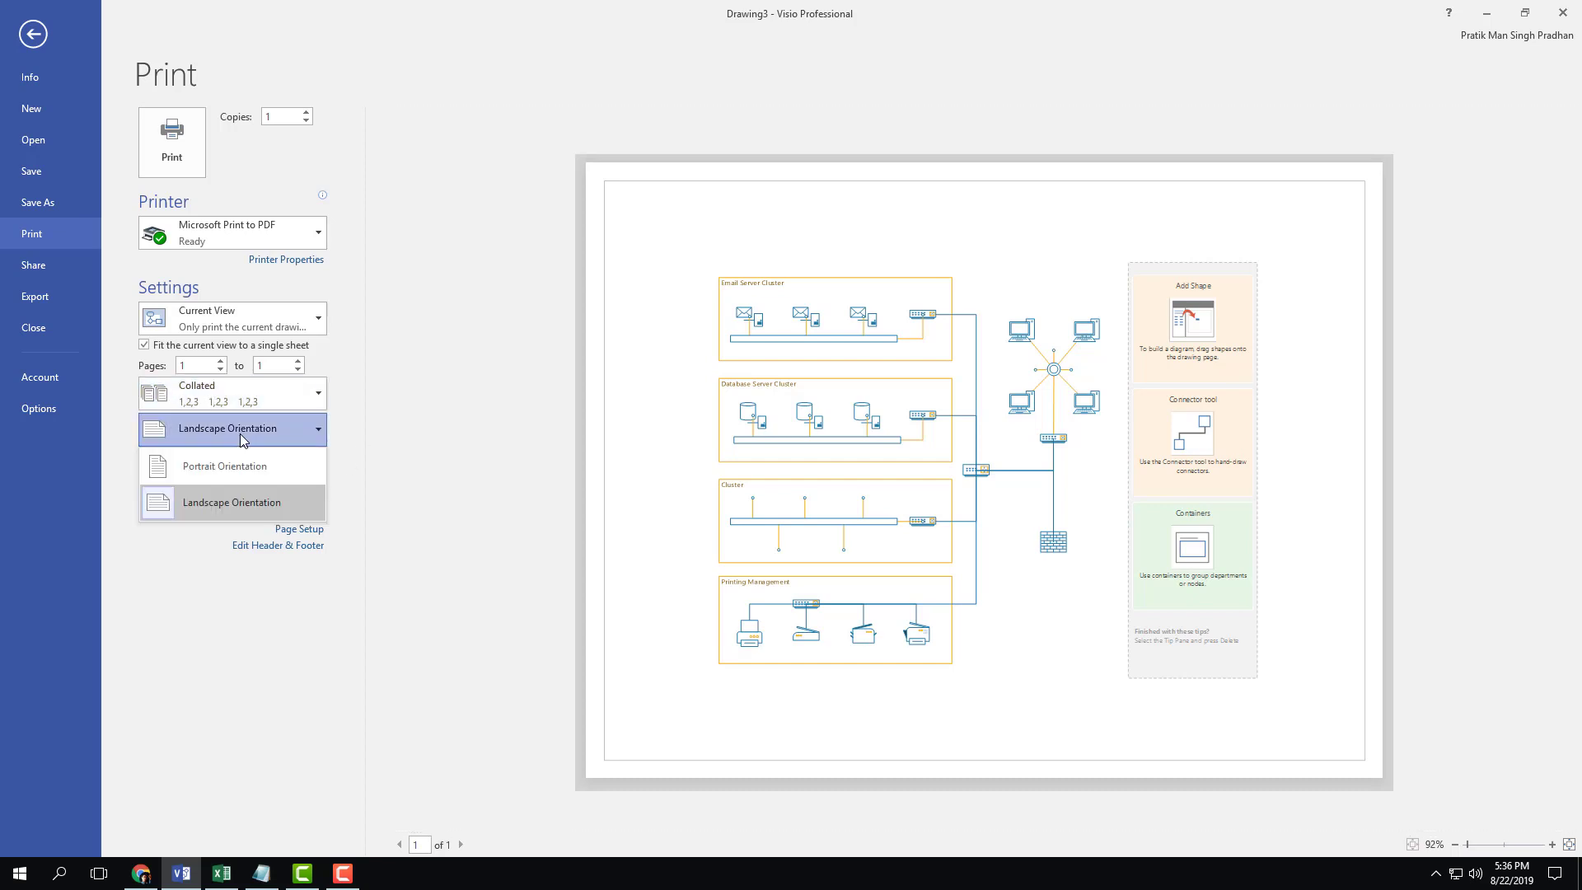
key(Escape)
key(Up)
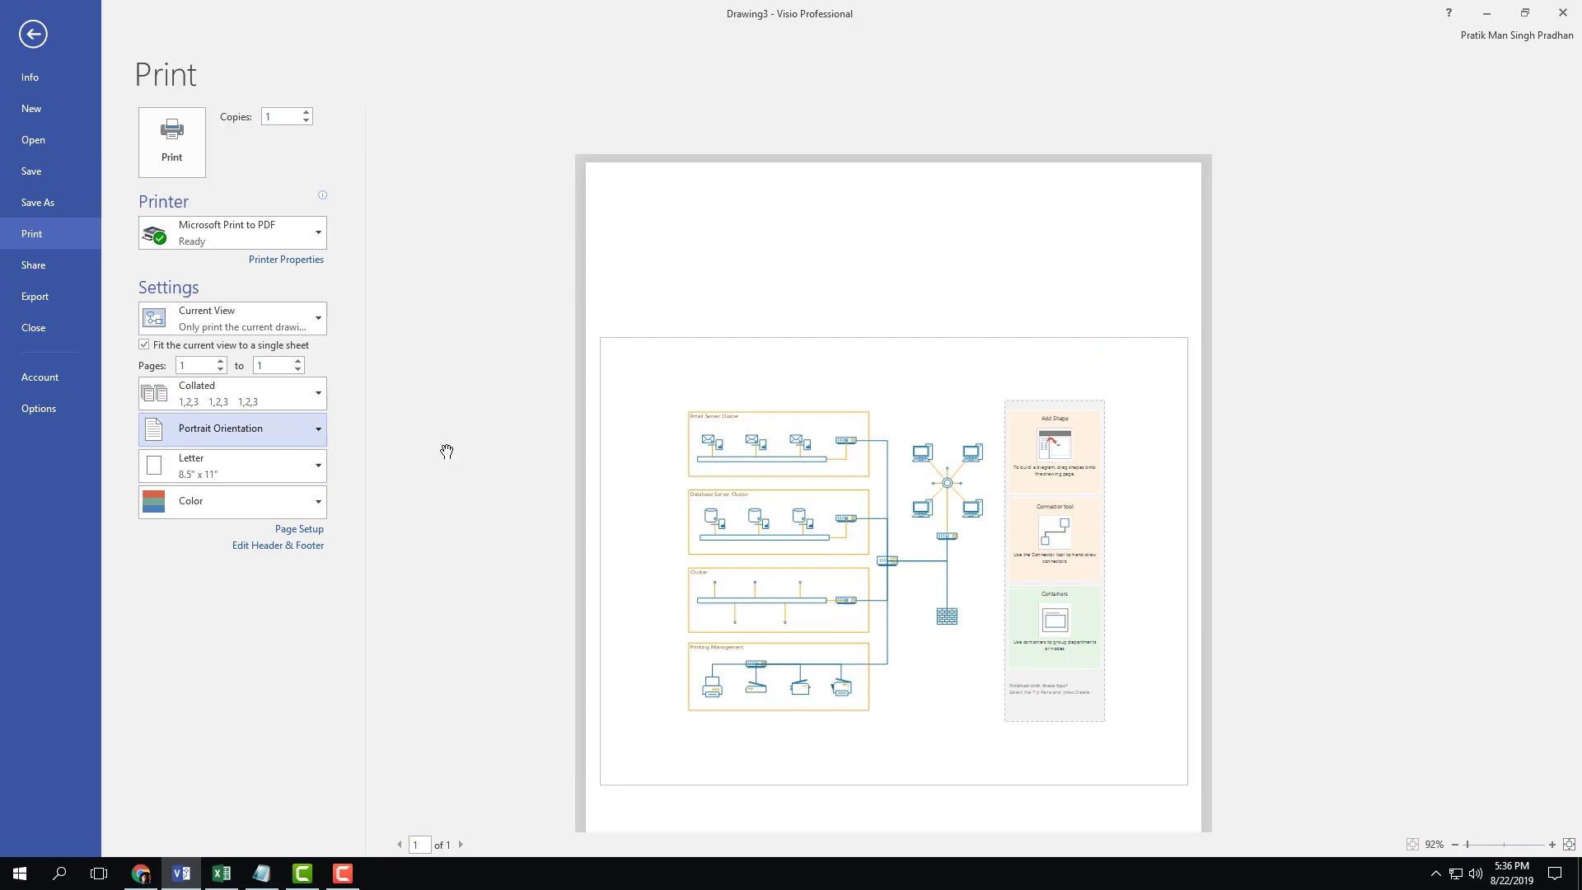
click(240, 443)
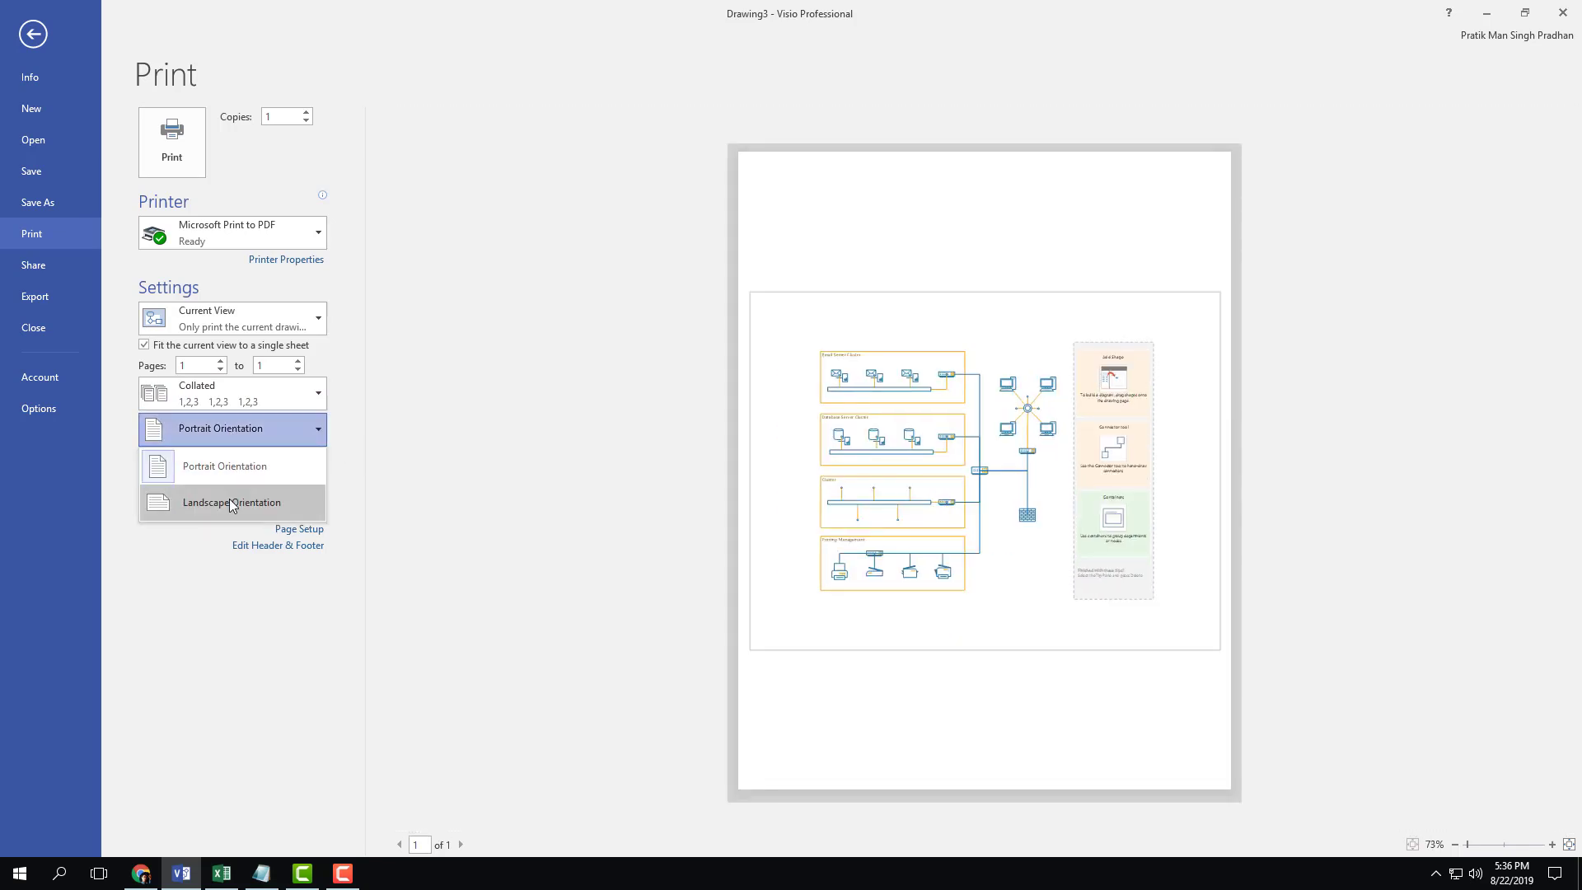
click(229, 498)
ctrl+scroll(315, 464, up, 3)
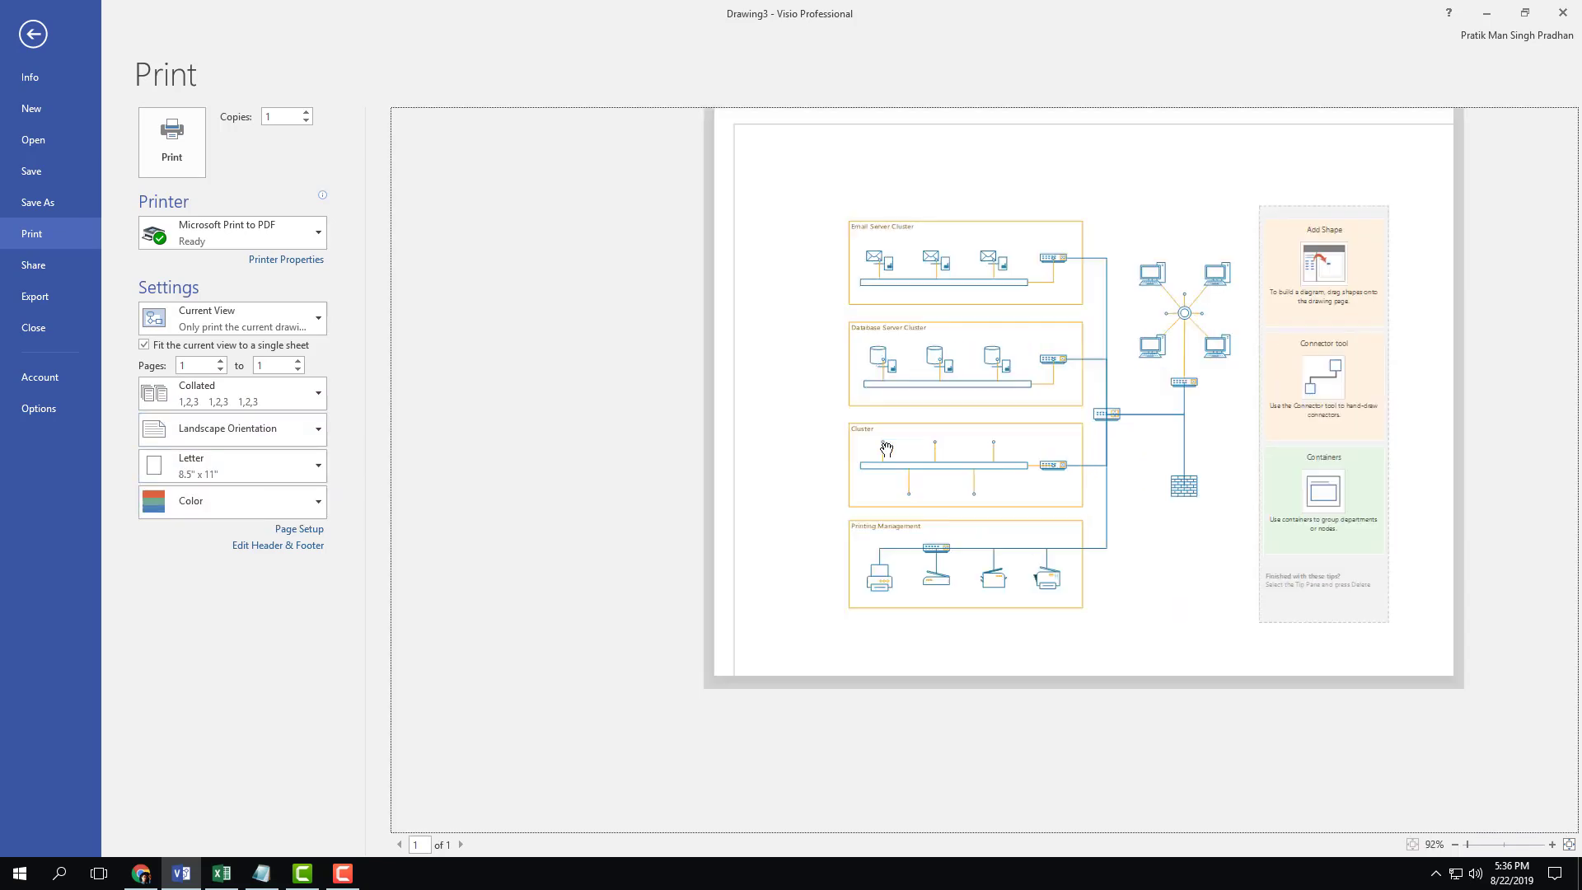
Step: Choose A4 paper and keep colour printing after previewing black and white
click(211, 479)
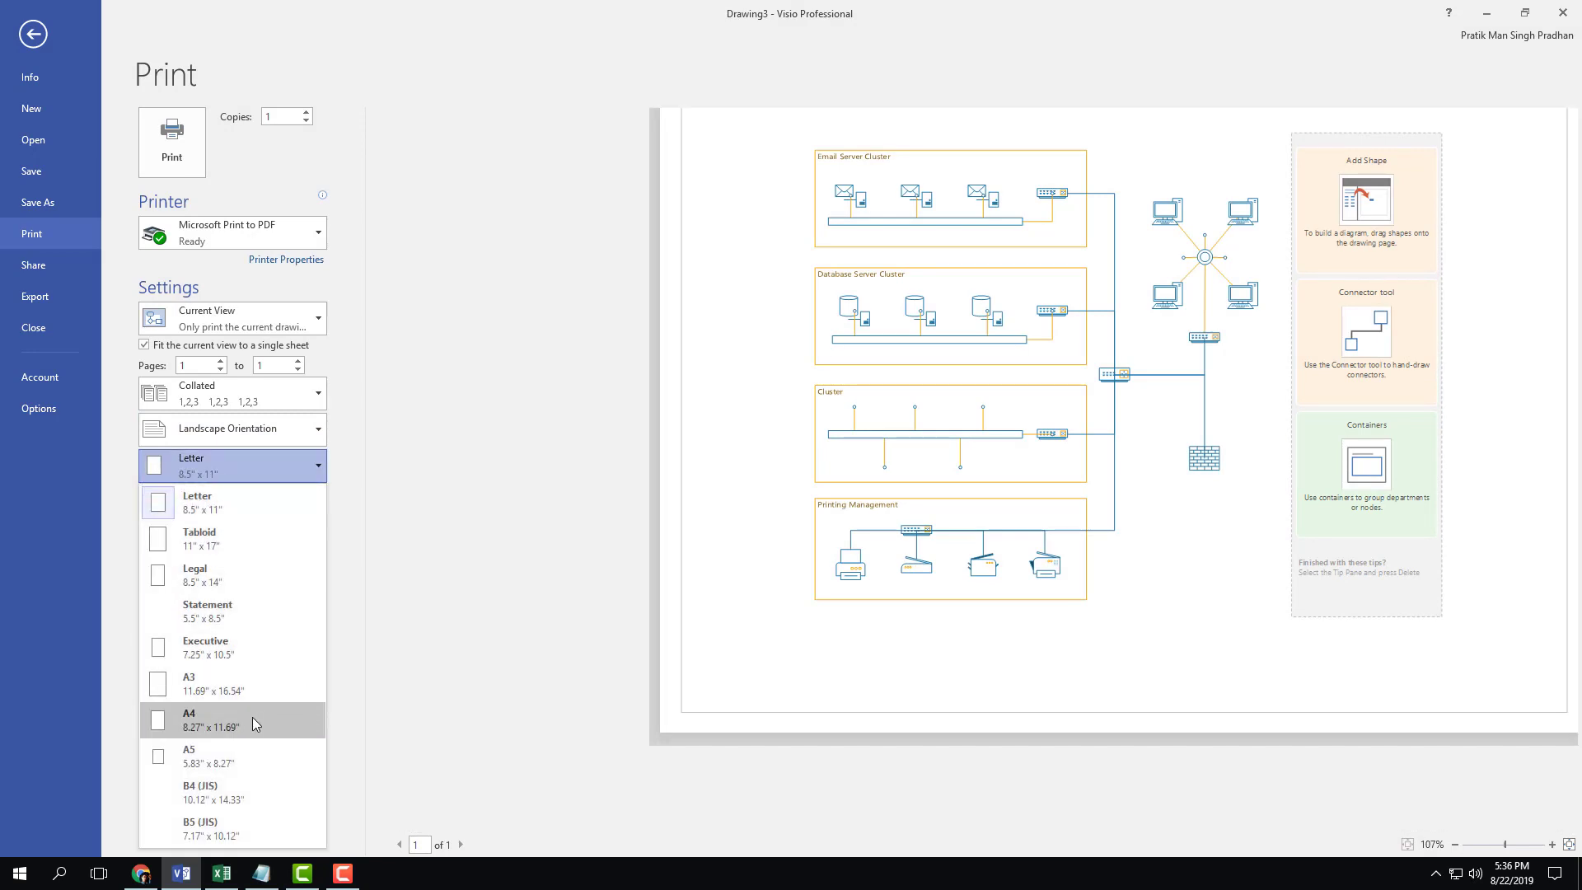
click(217, 727)
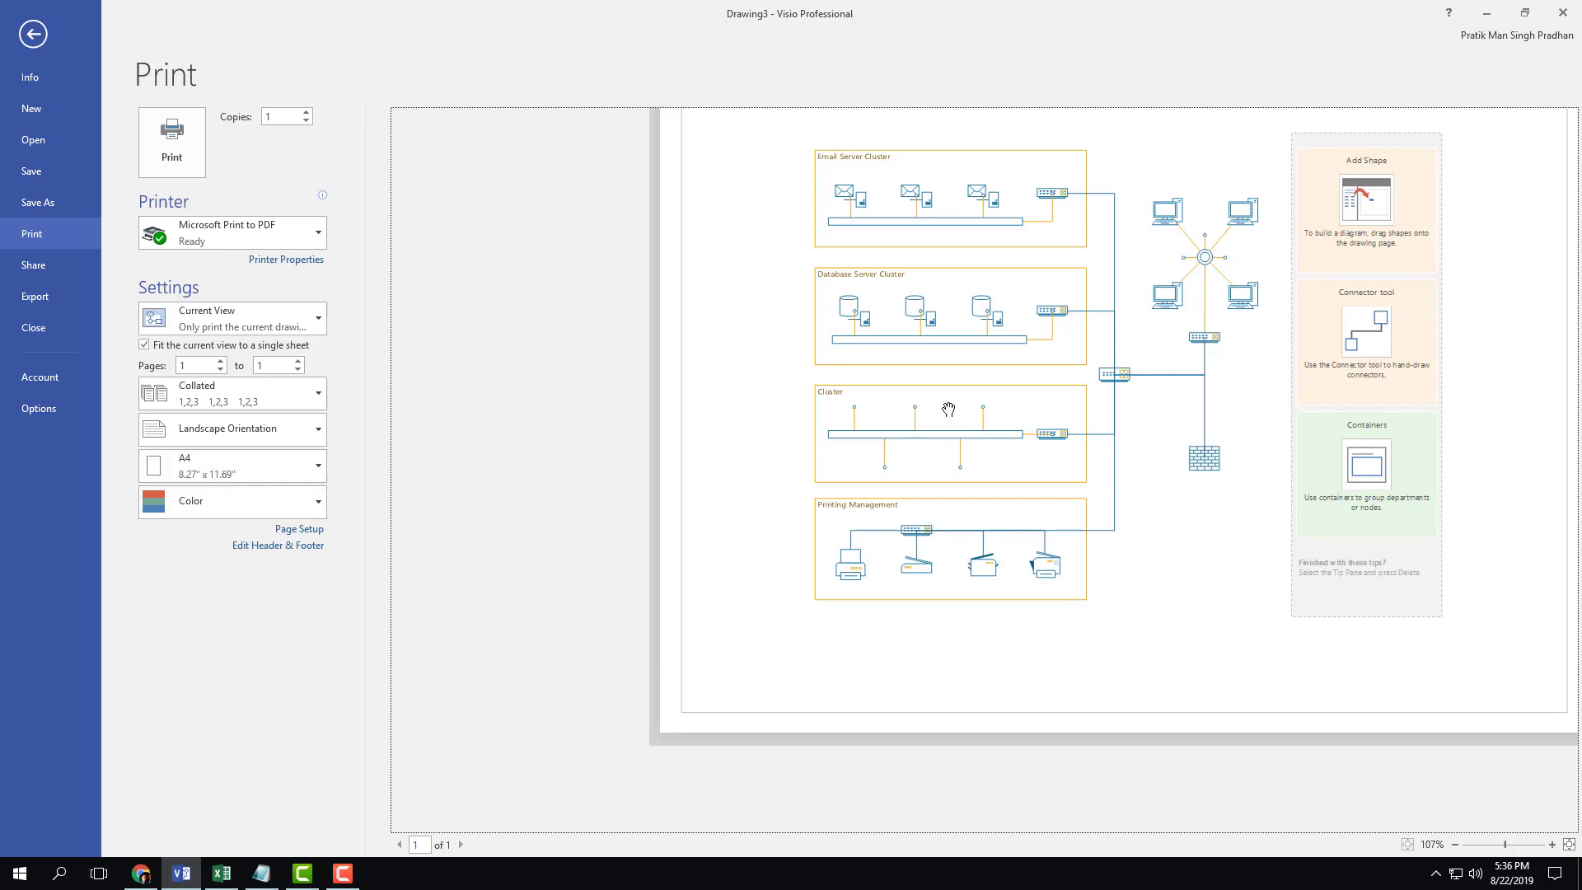
click(245, 502)
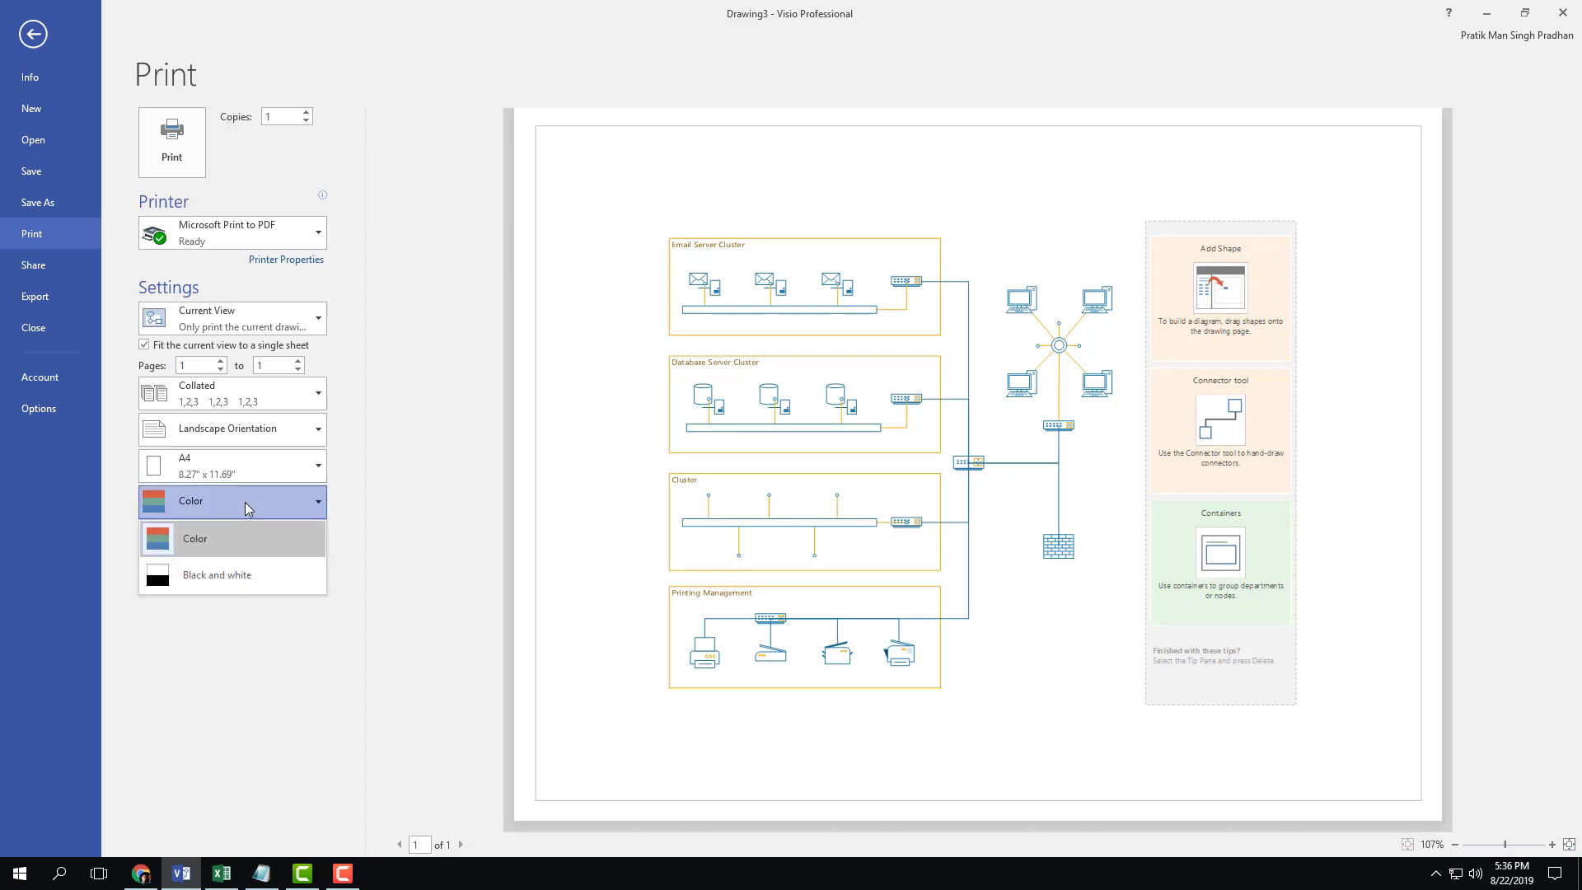
click(233, 585)
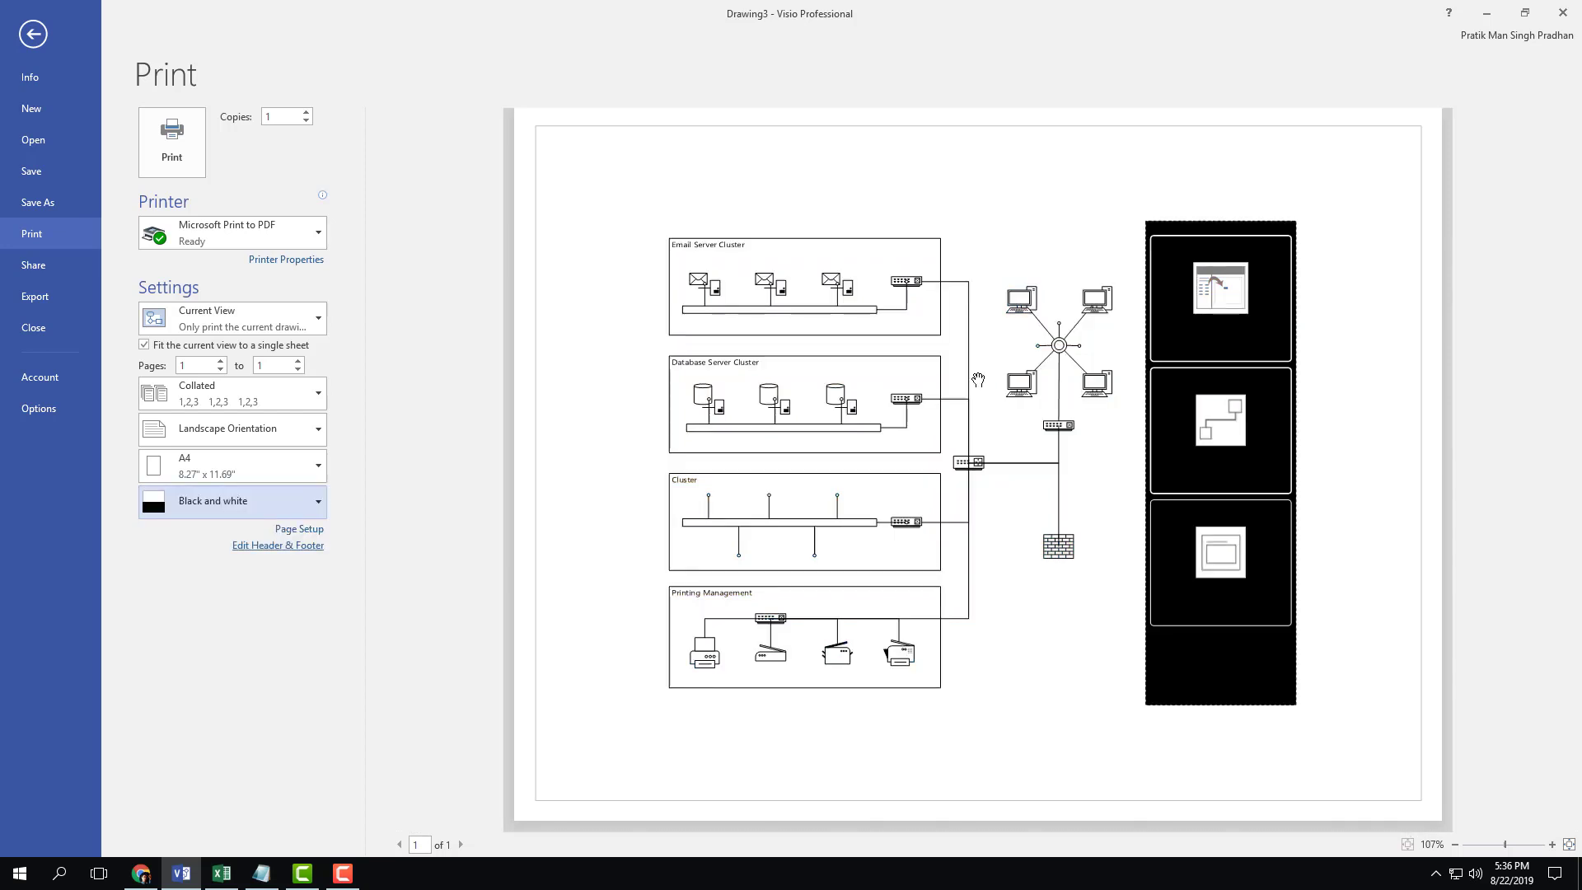
click(253, 509)
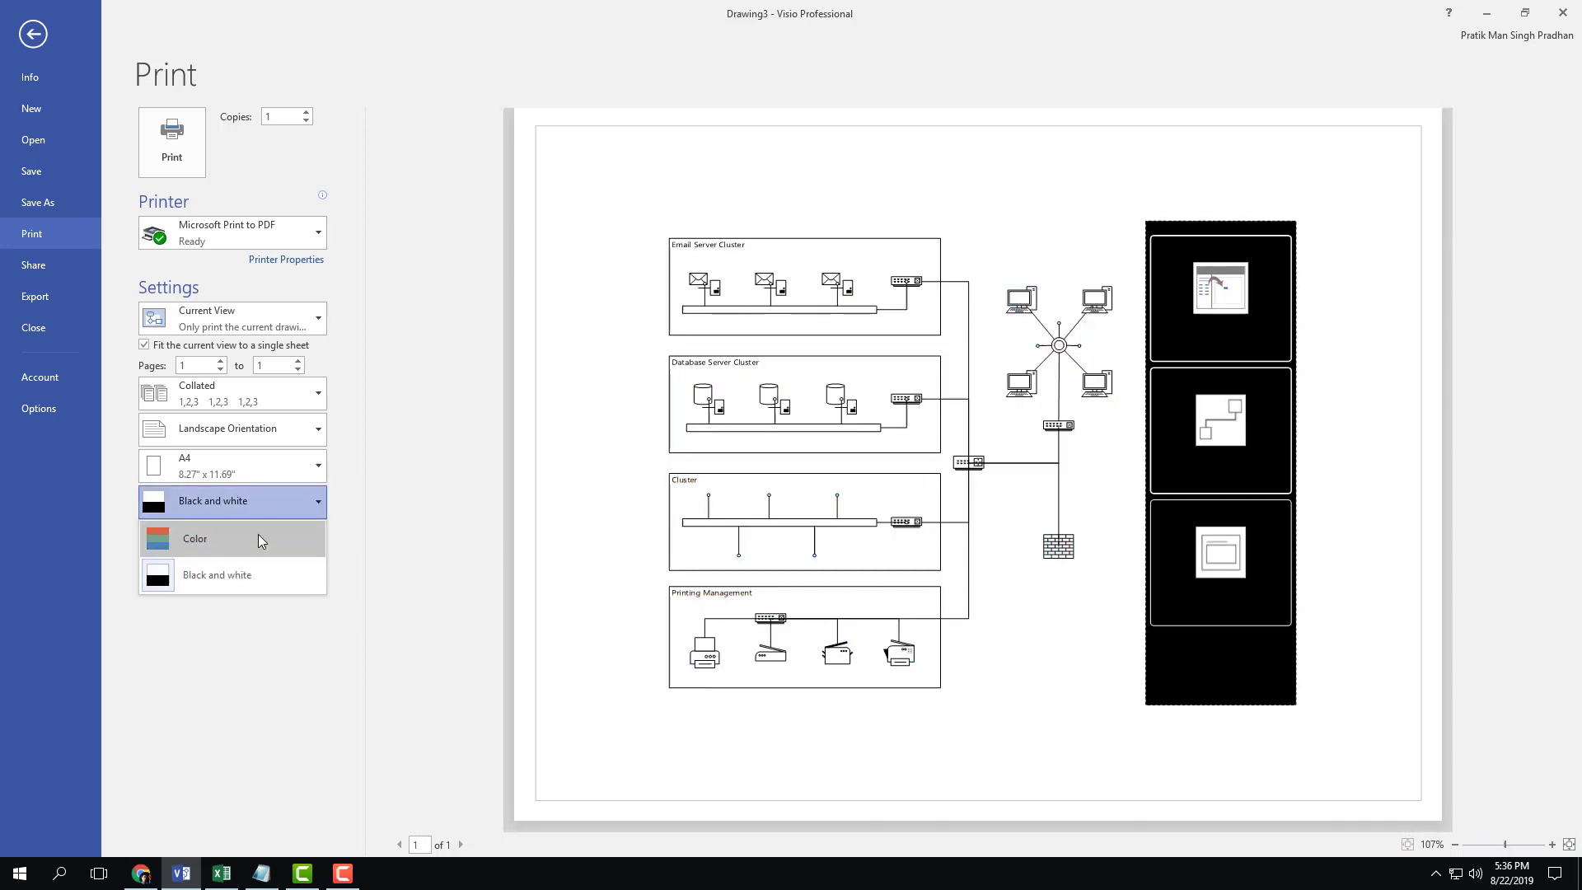
click(256, 509)
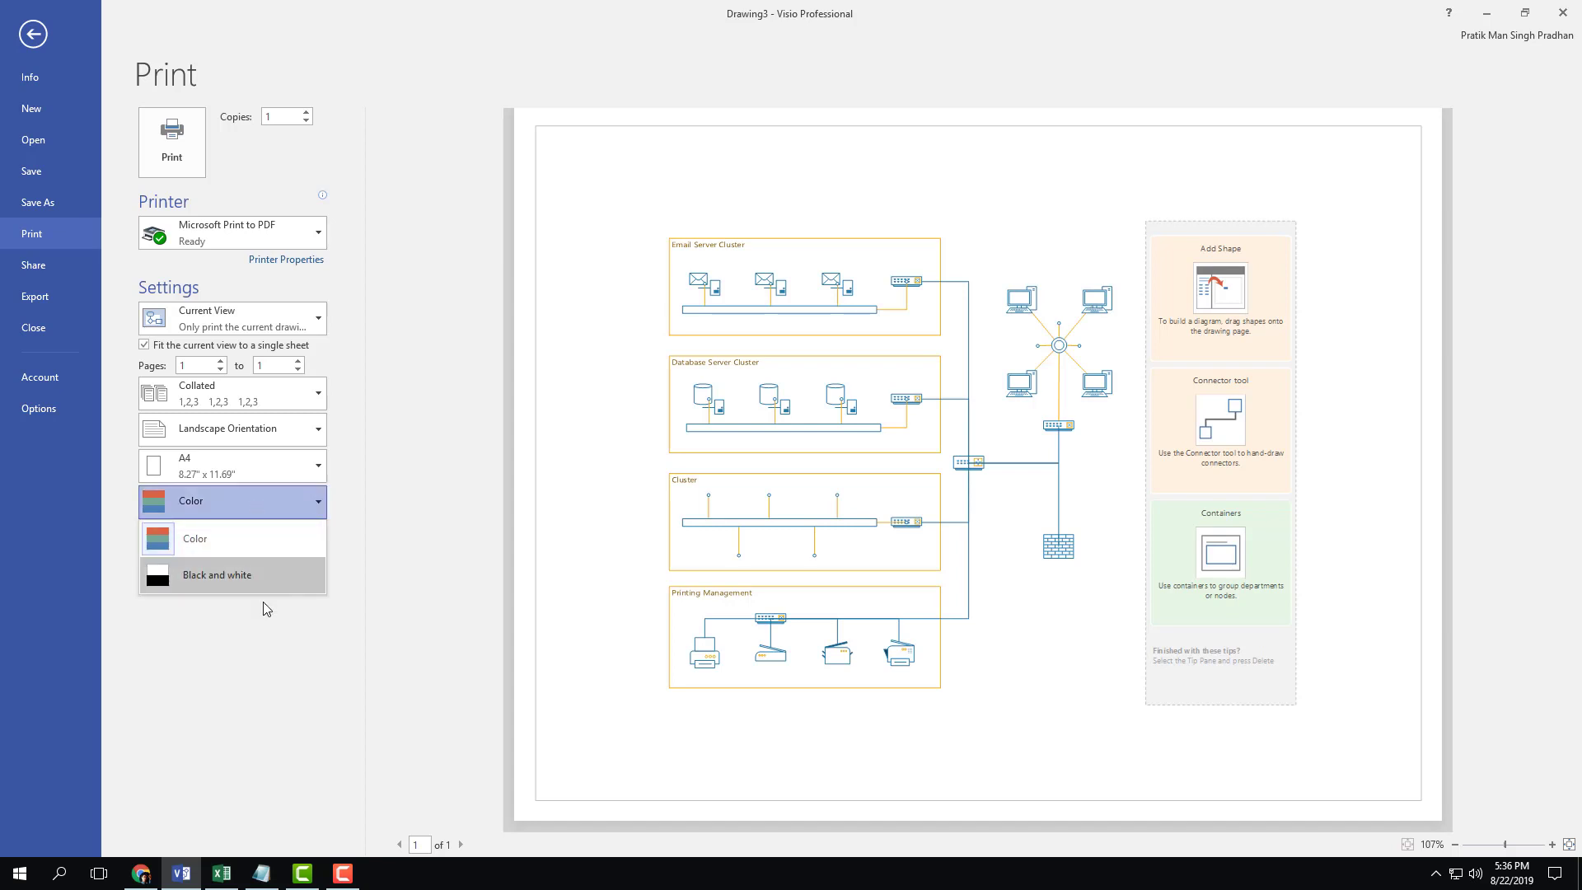
click(342, 605)
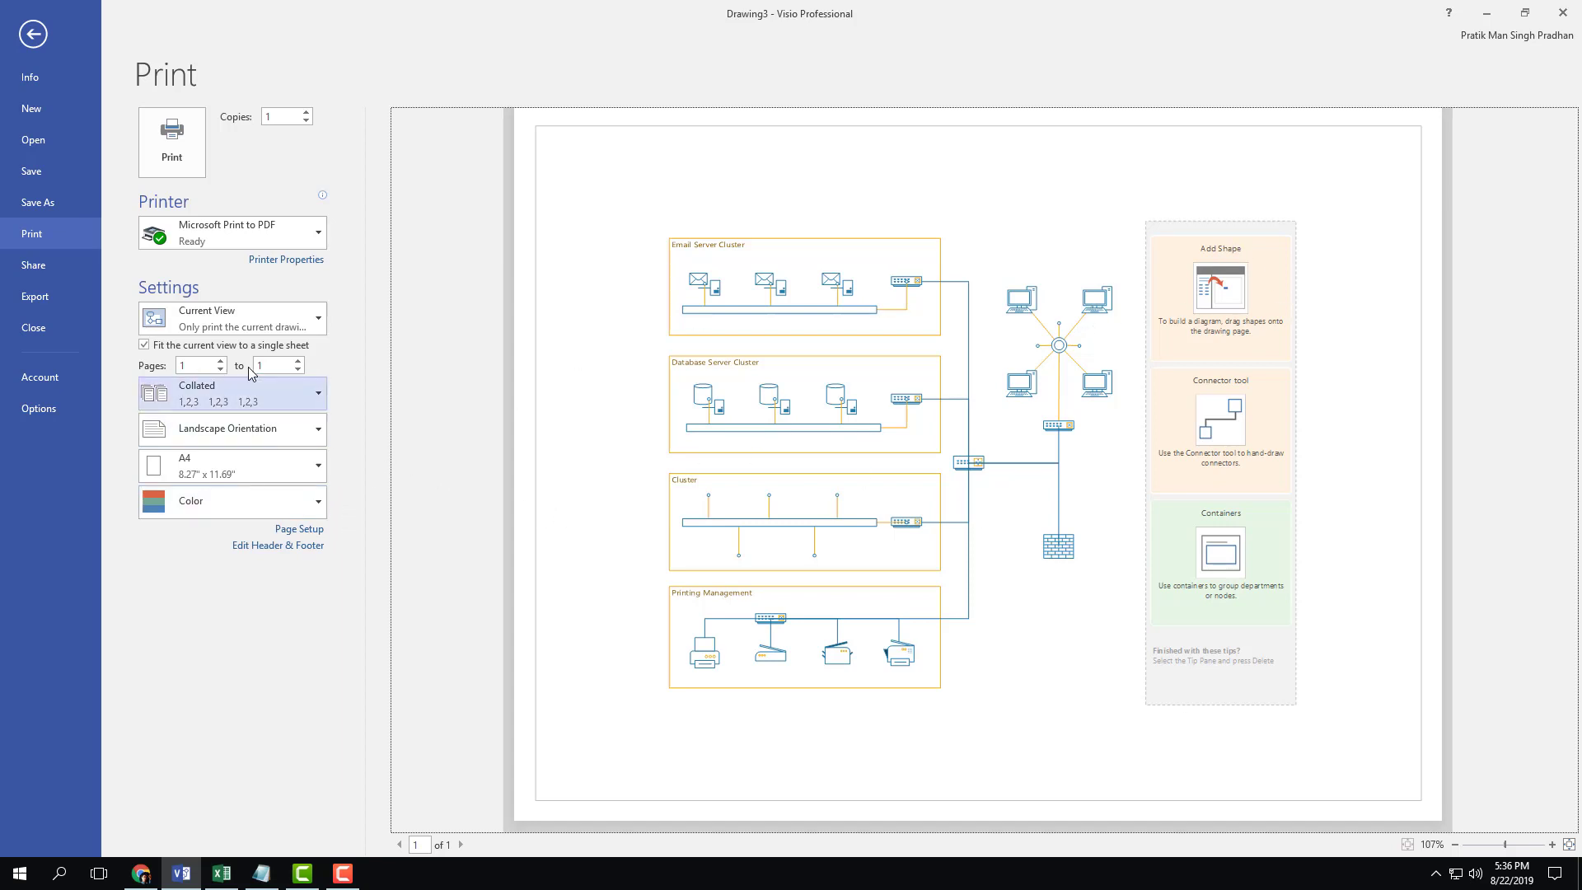
Step: Review Page Setup's Page Size, Page Properties and Layout and Routing tabs, then close it
click(300, 529)
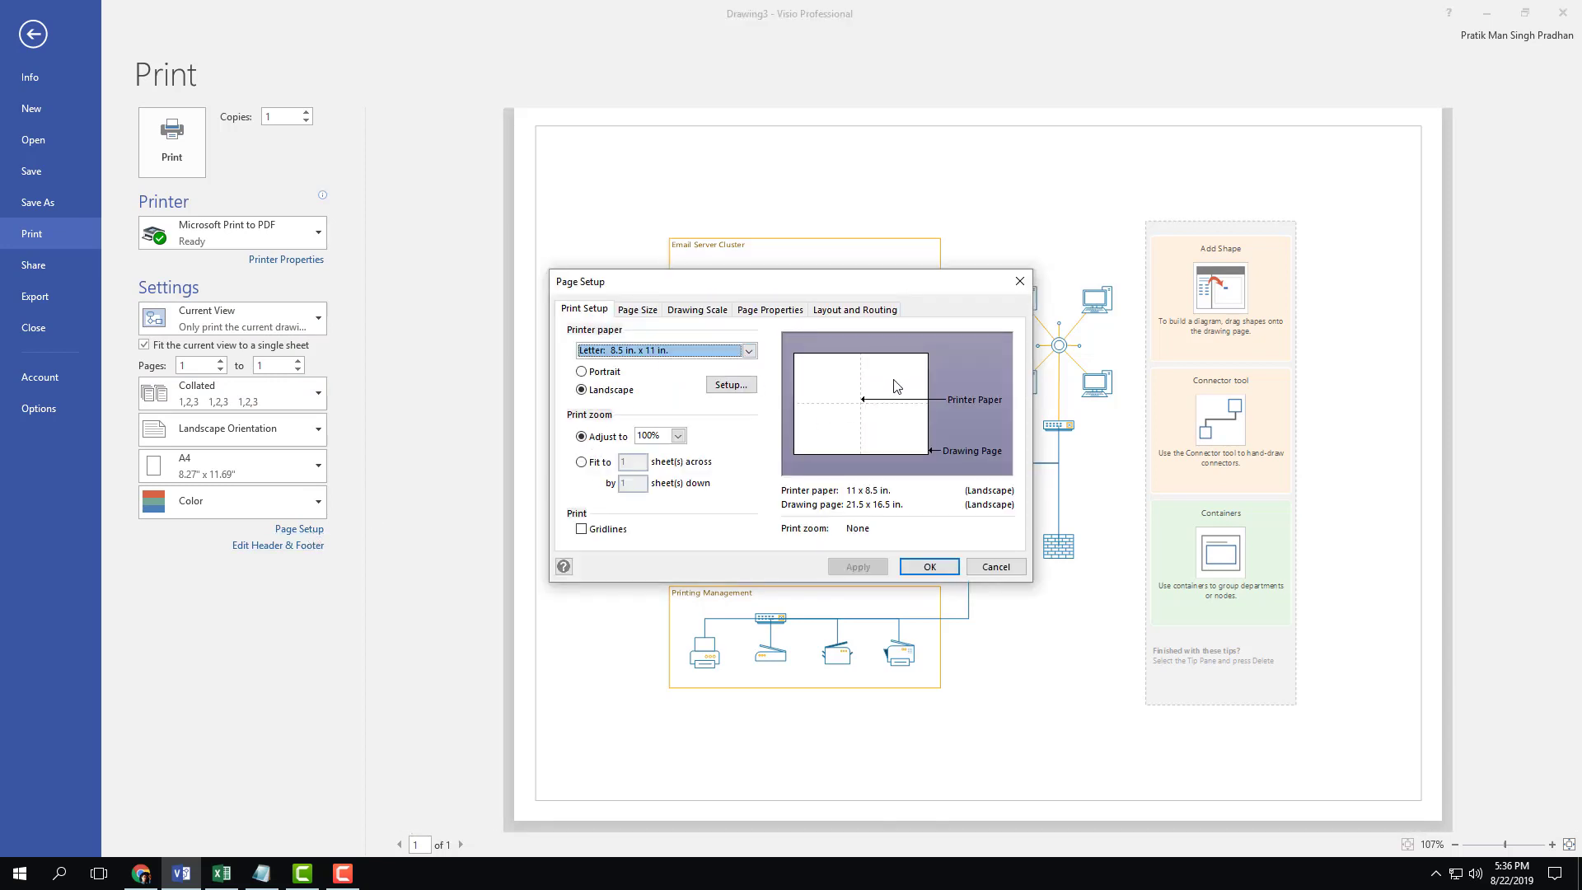
click(680, 309)
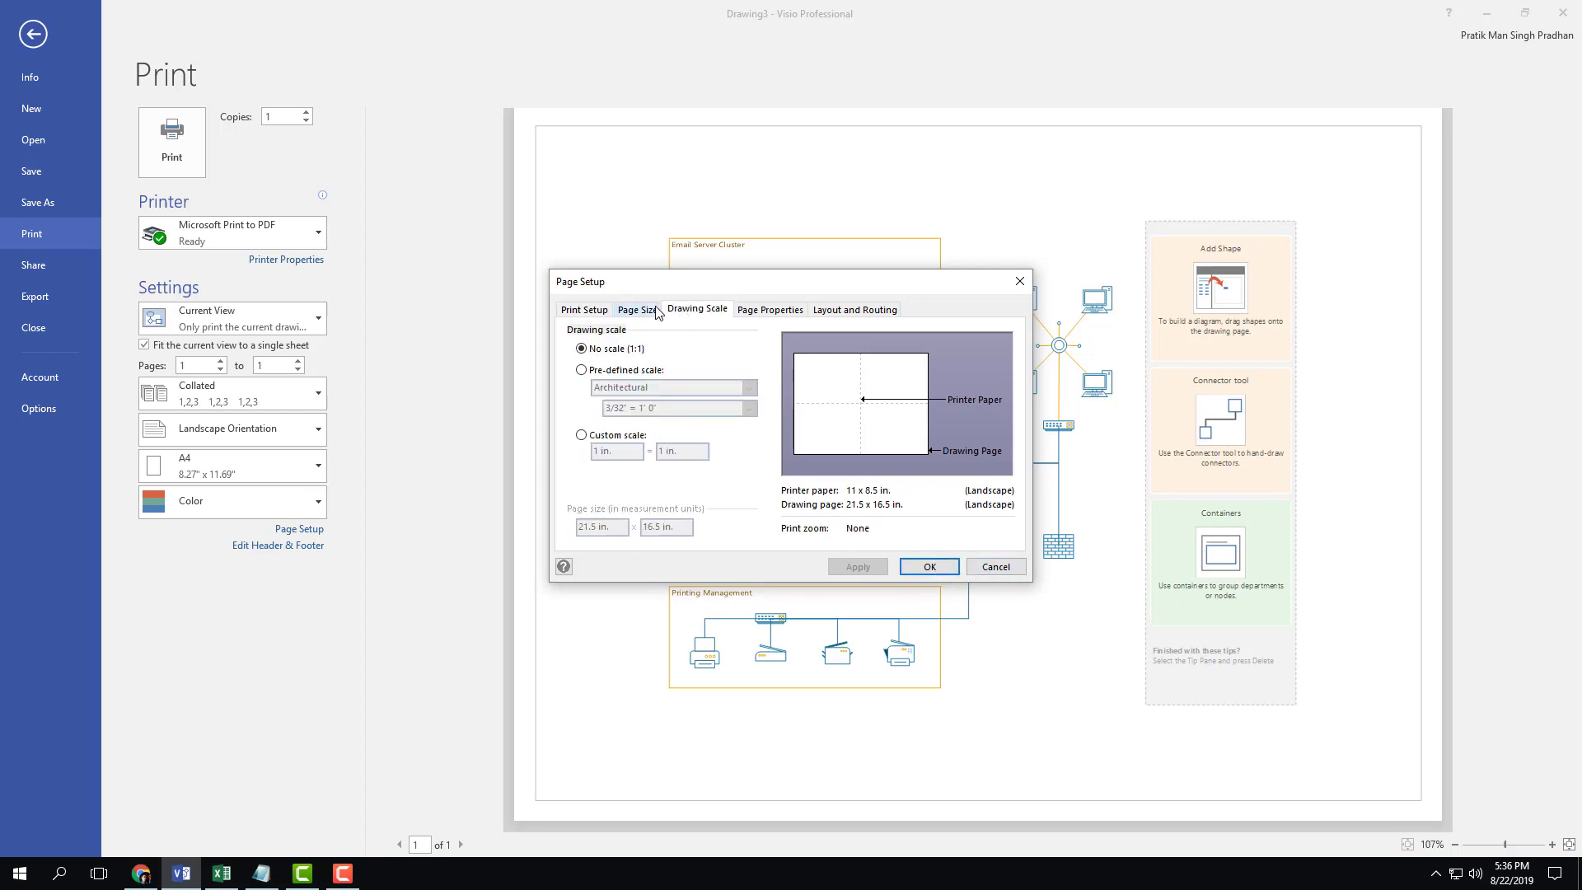
click(788, 319)
click(855, 308)
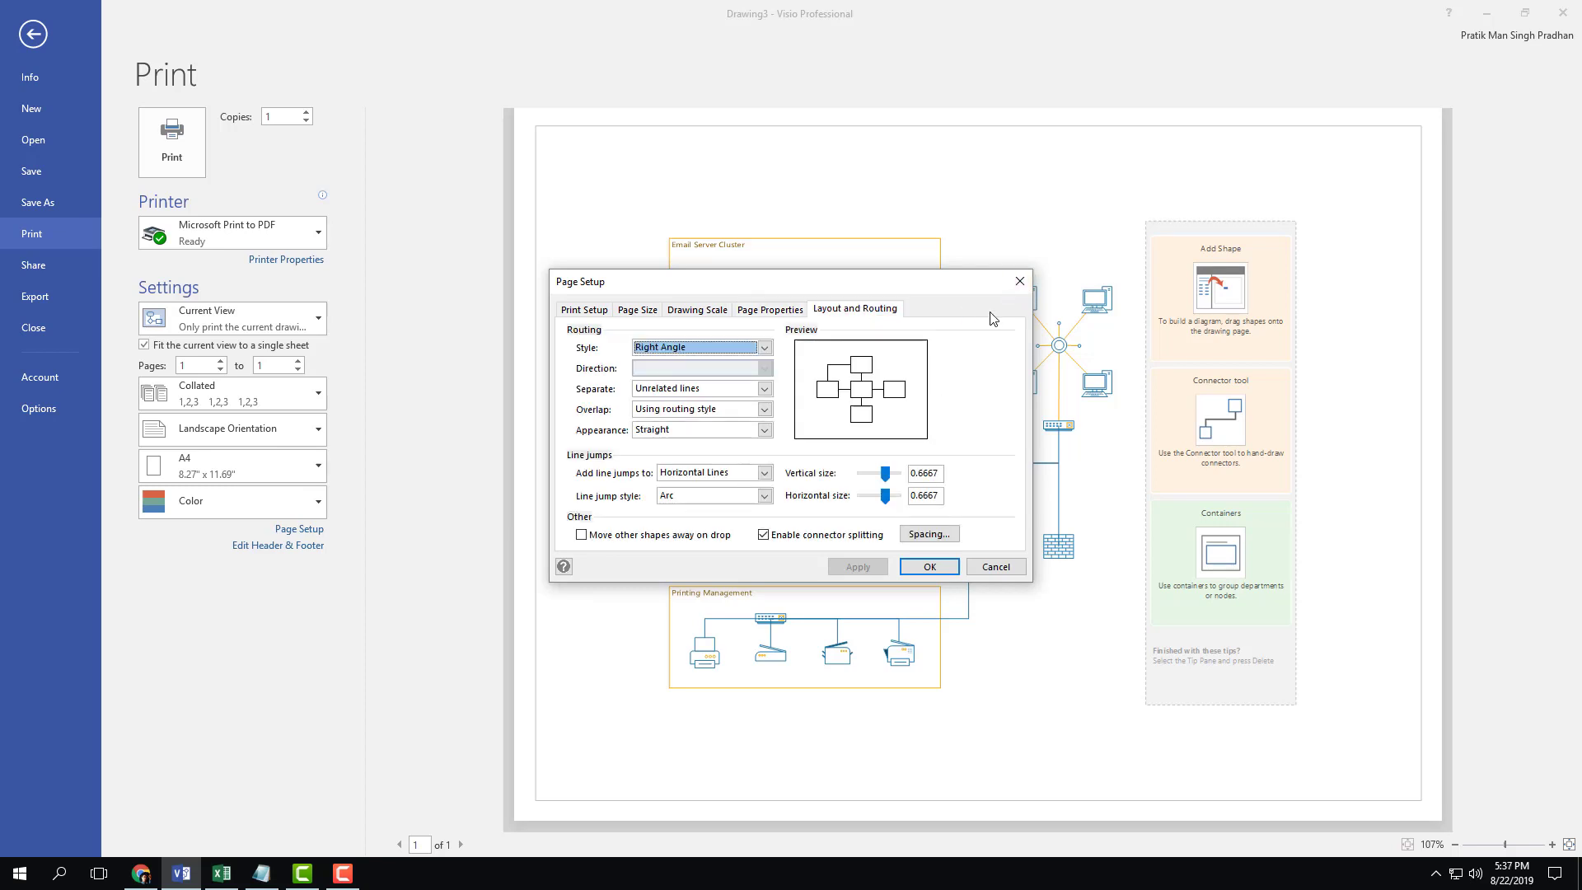
click(1019, 282)
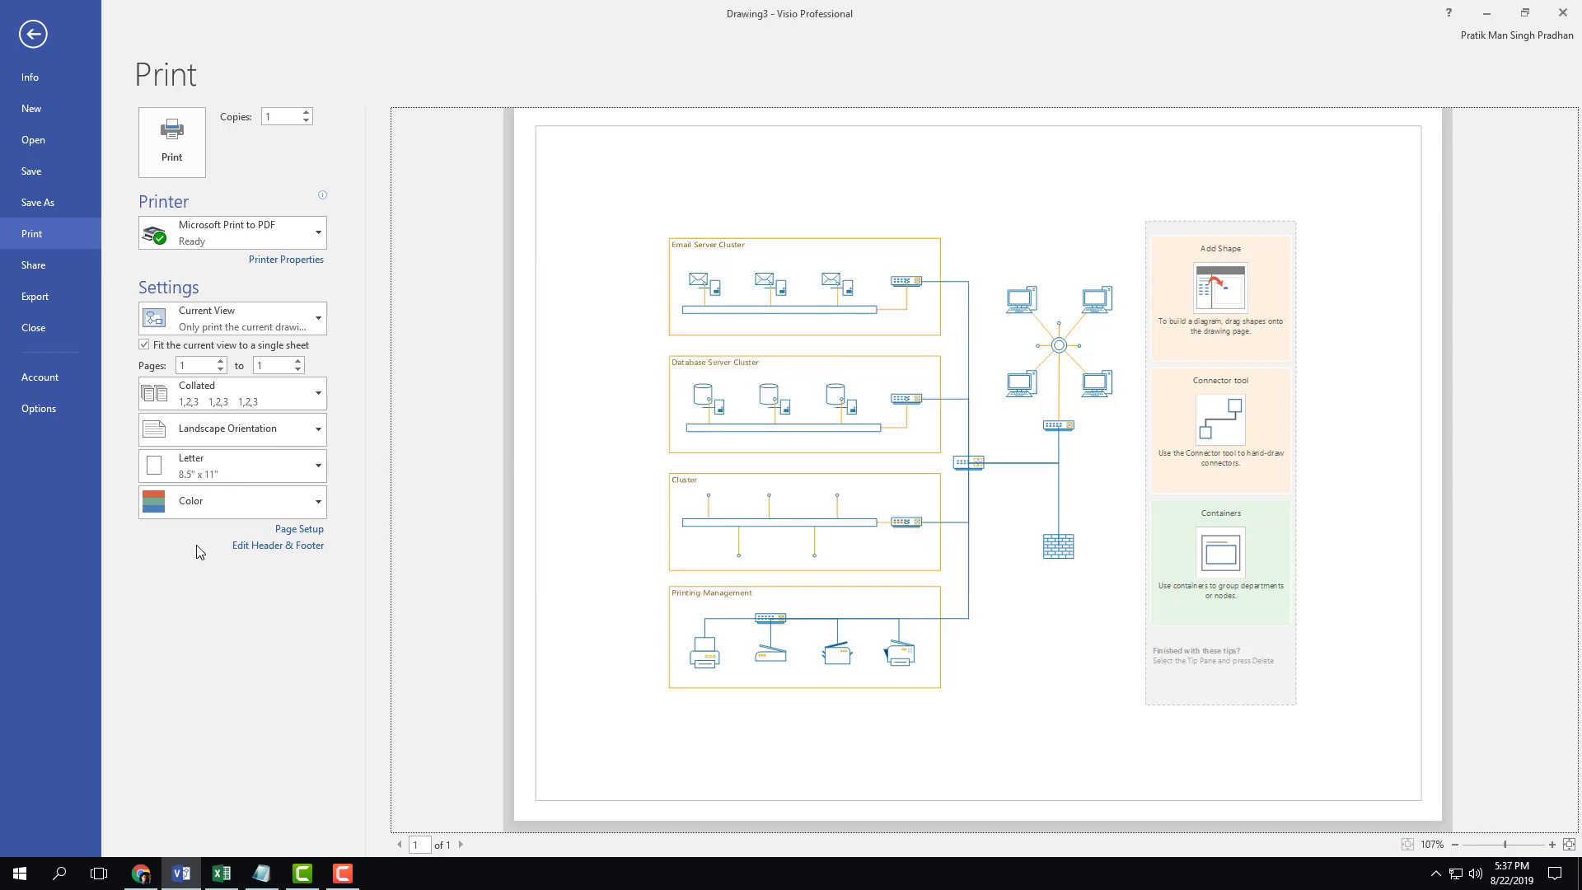
Step: Enter 'TutortTube' as the left header
click(297, 545)
click(707, 357)
text(TutortTube)
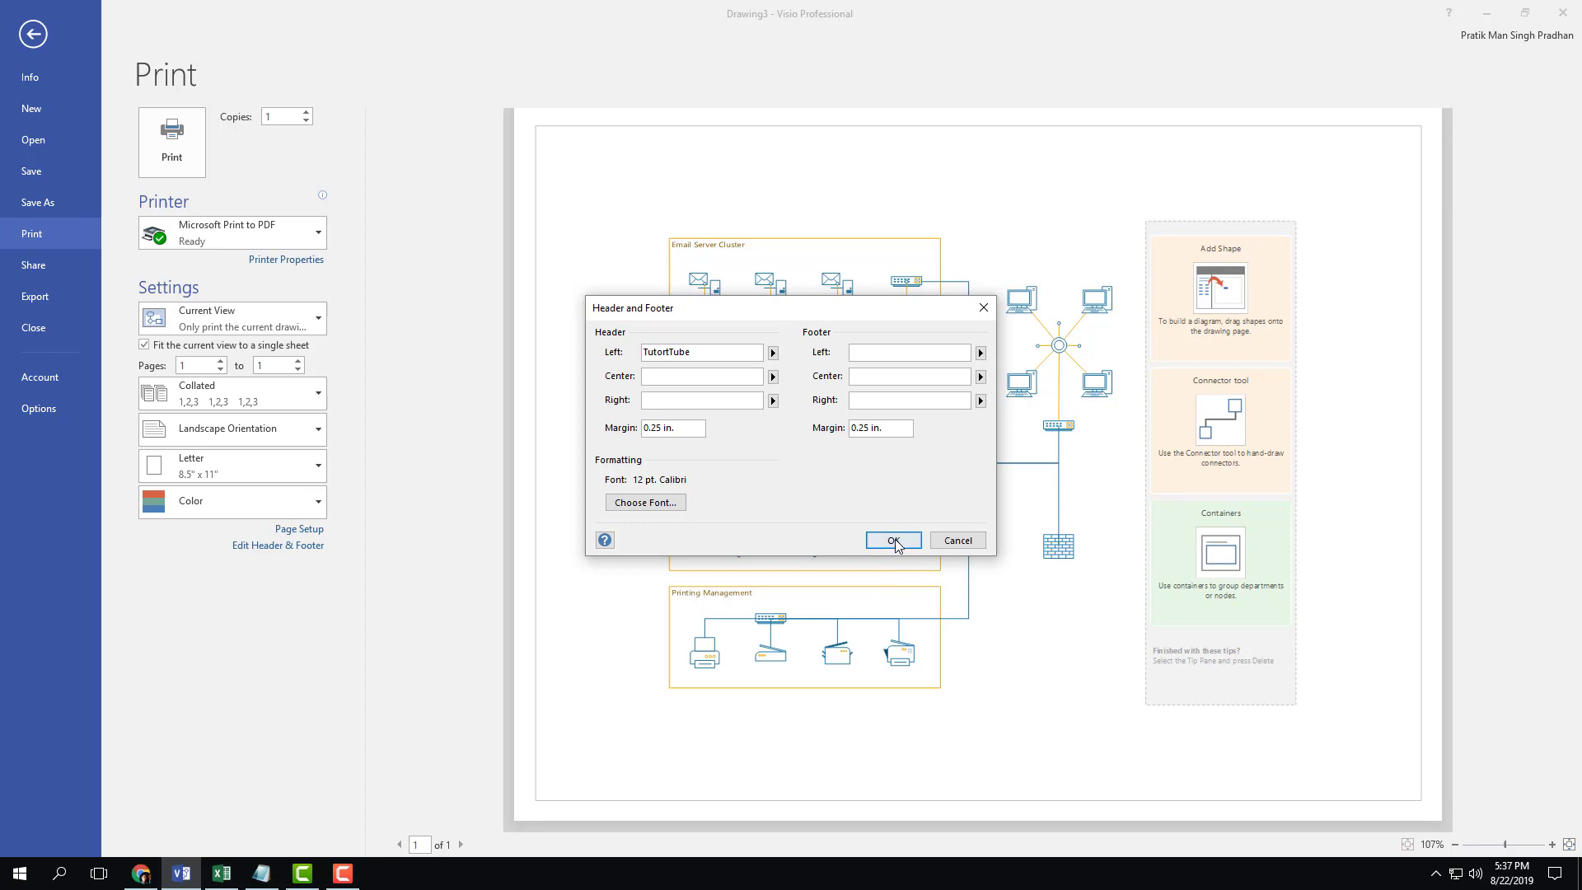
click(893, 539)
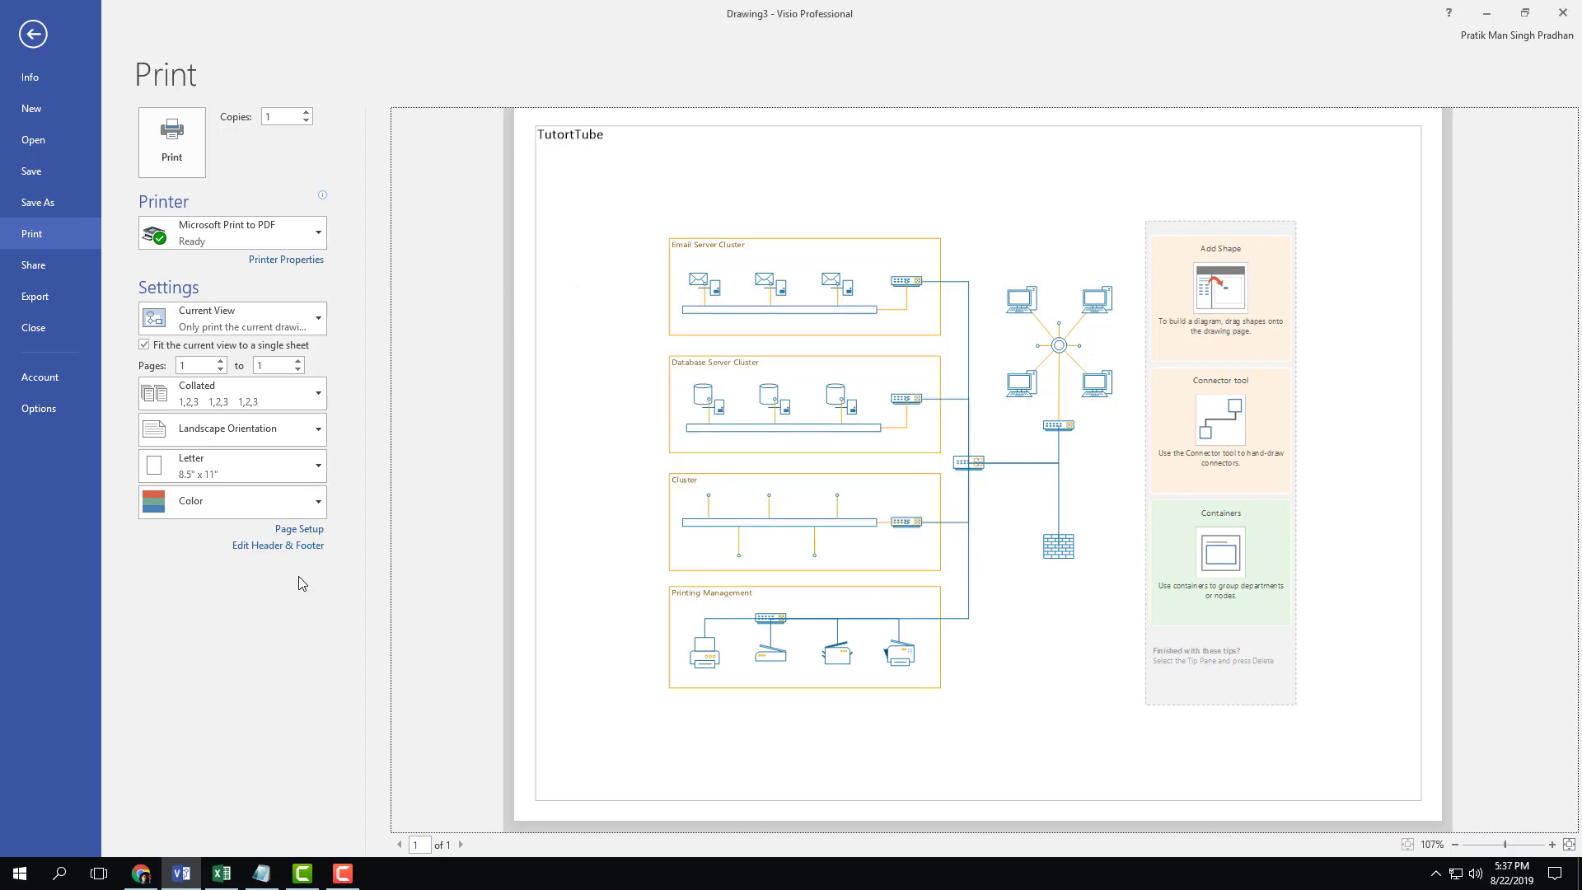
Step: Correct the left header to 'TutorTube' and add 'TutorTube' as the centred footer
click(312, 544)
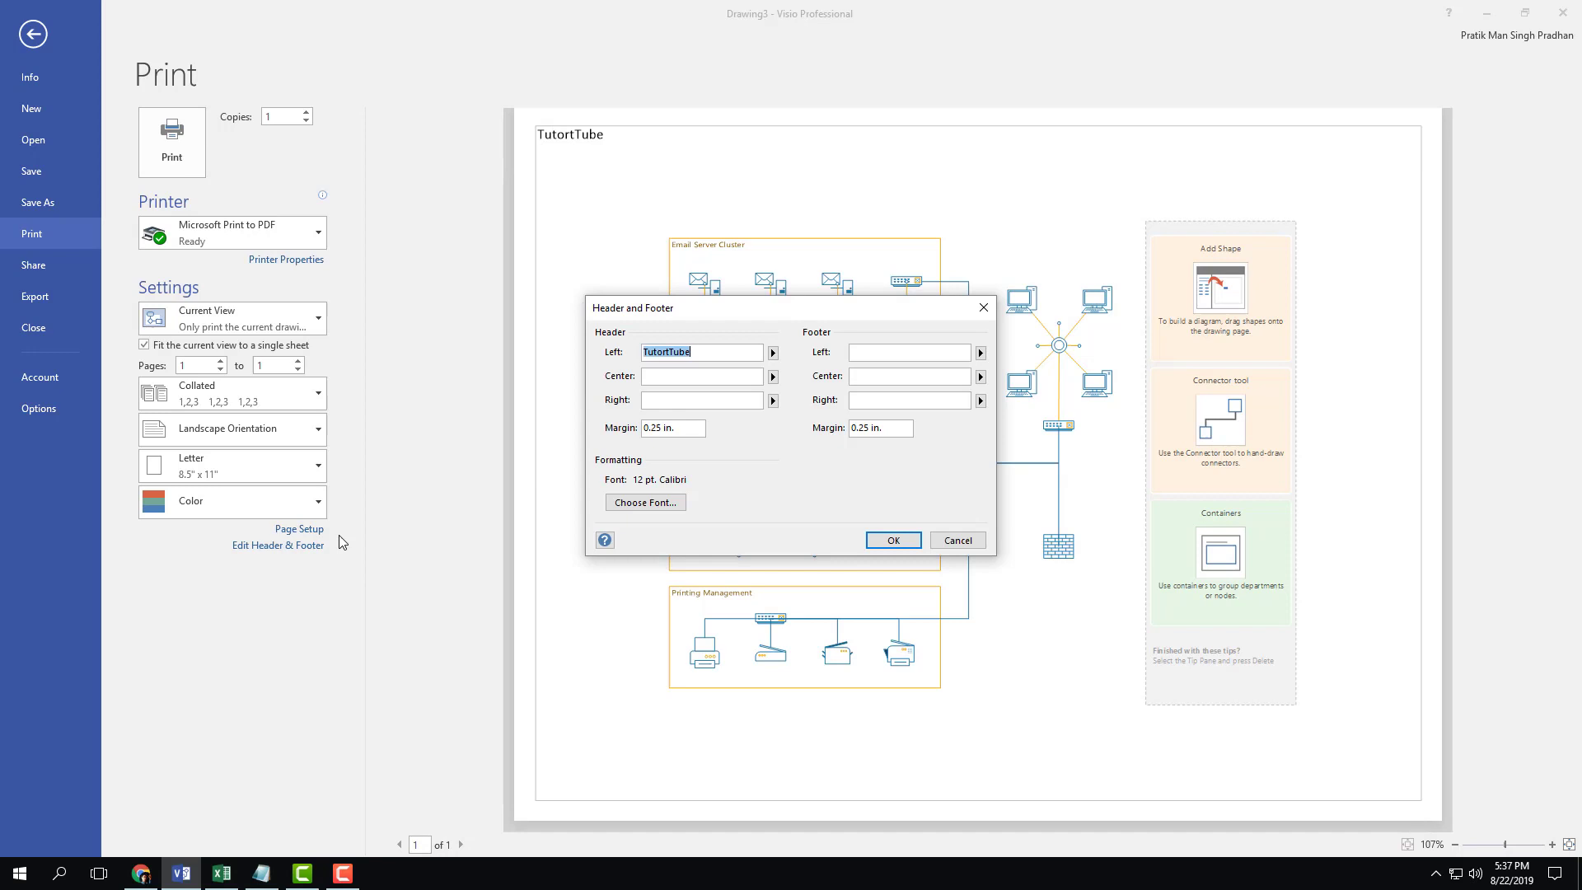
click(669, 355)
click(892, 539)
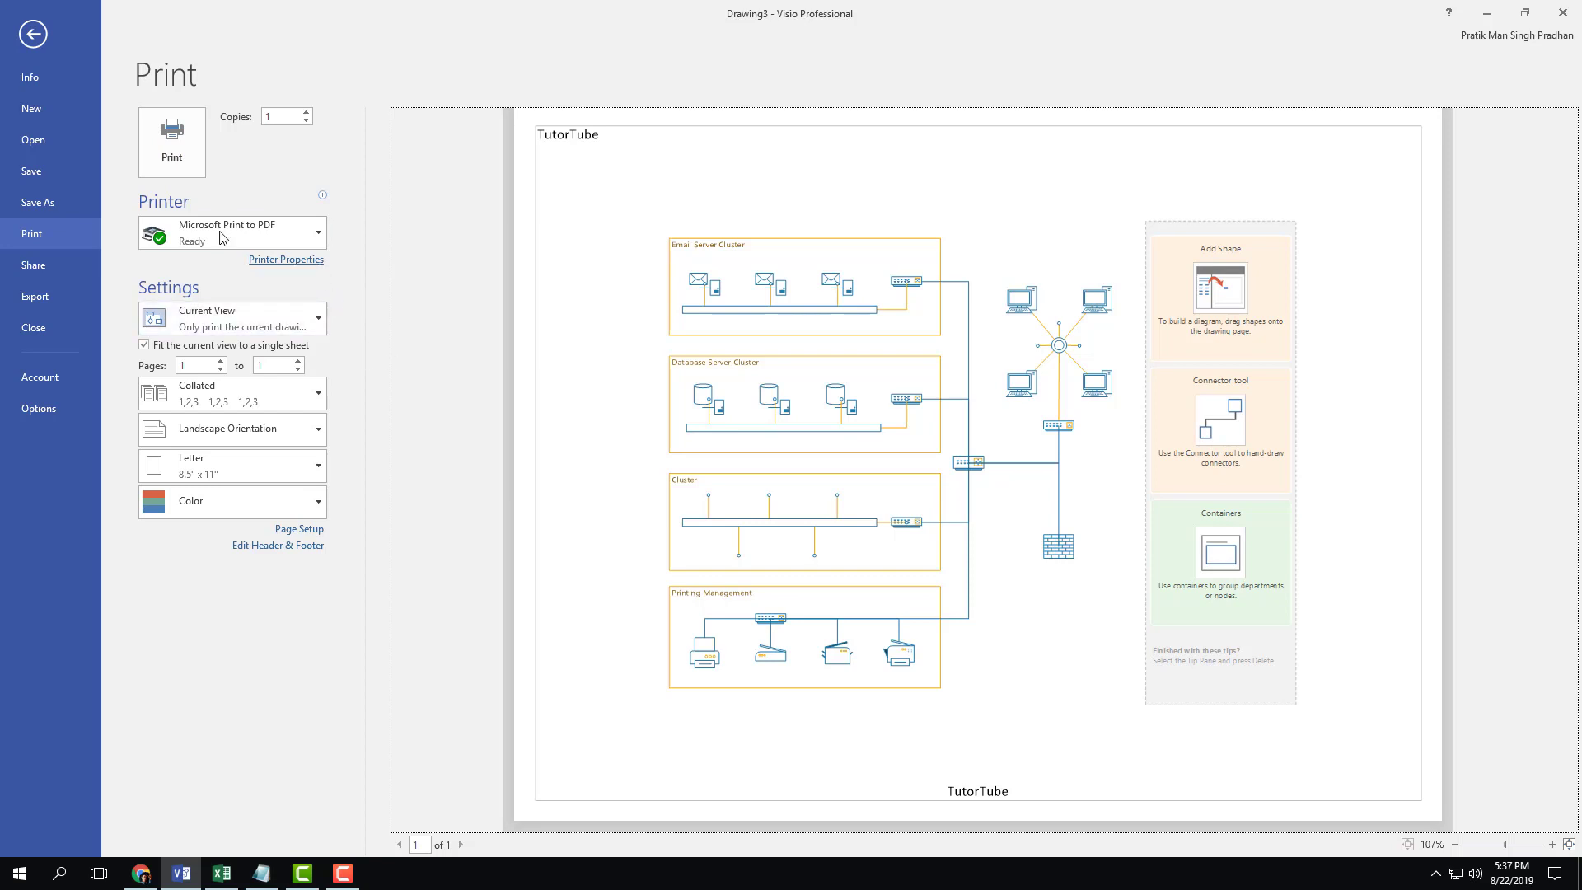
Step: Print the diagram to PDF, saving the output file on the Desktop
click(173, 155)
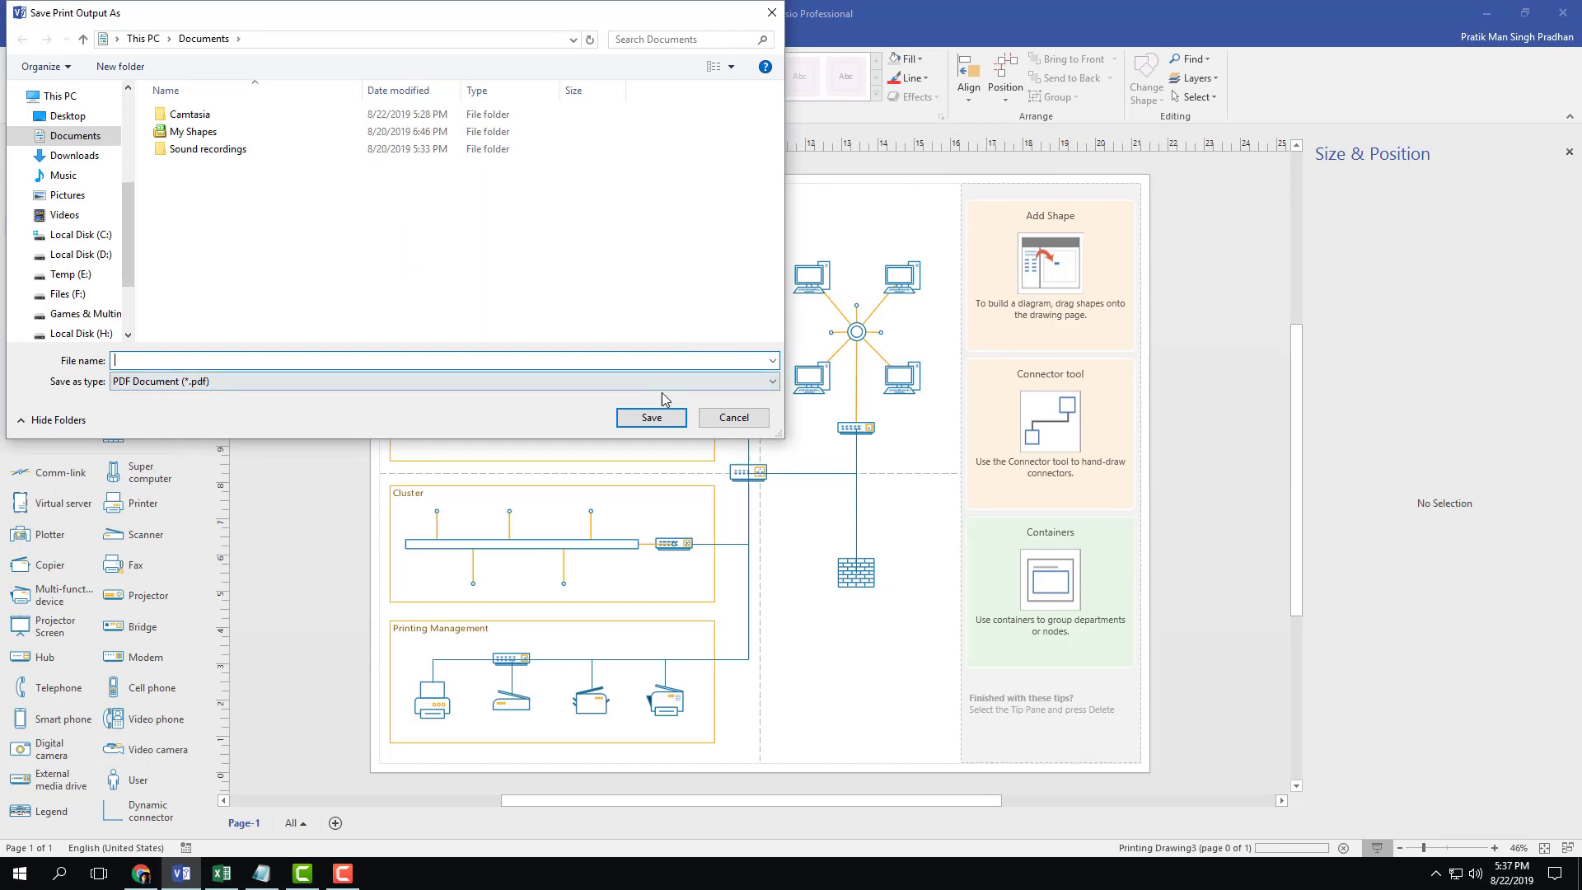
scroll(74, 217, up, 3)
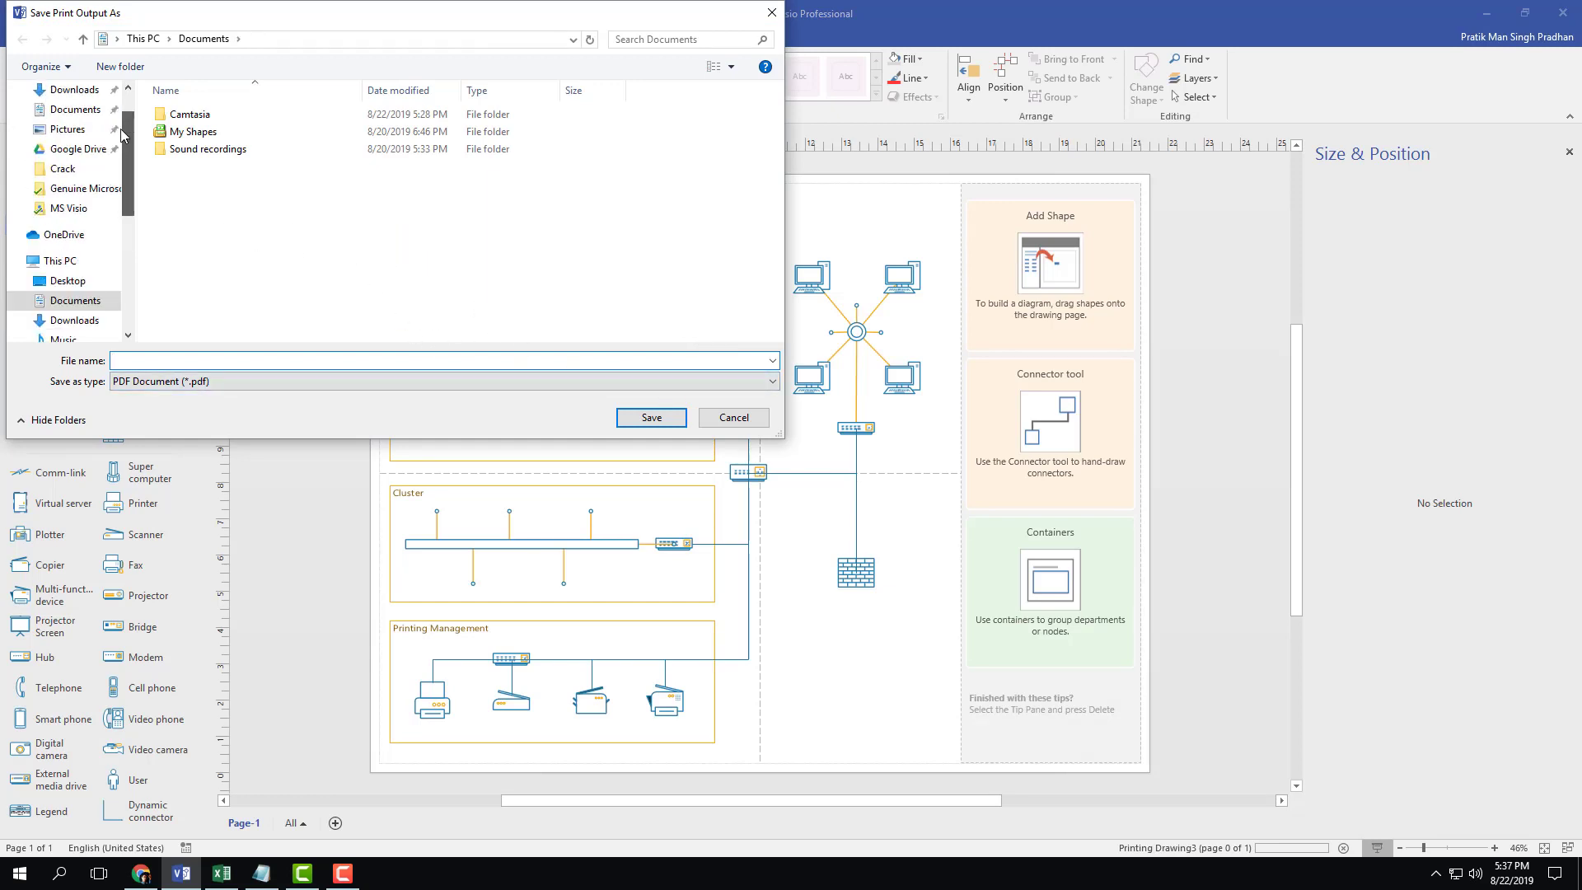
click(68, 300)
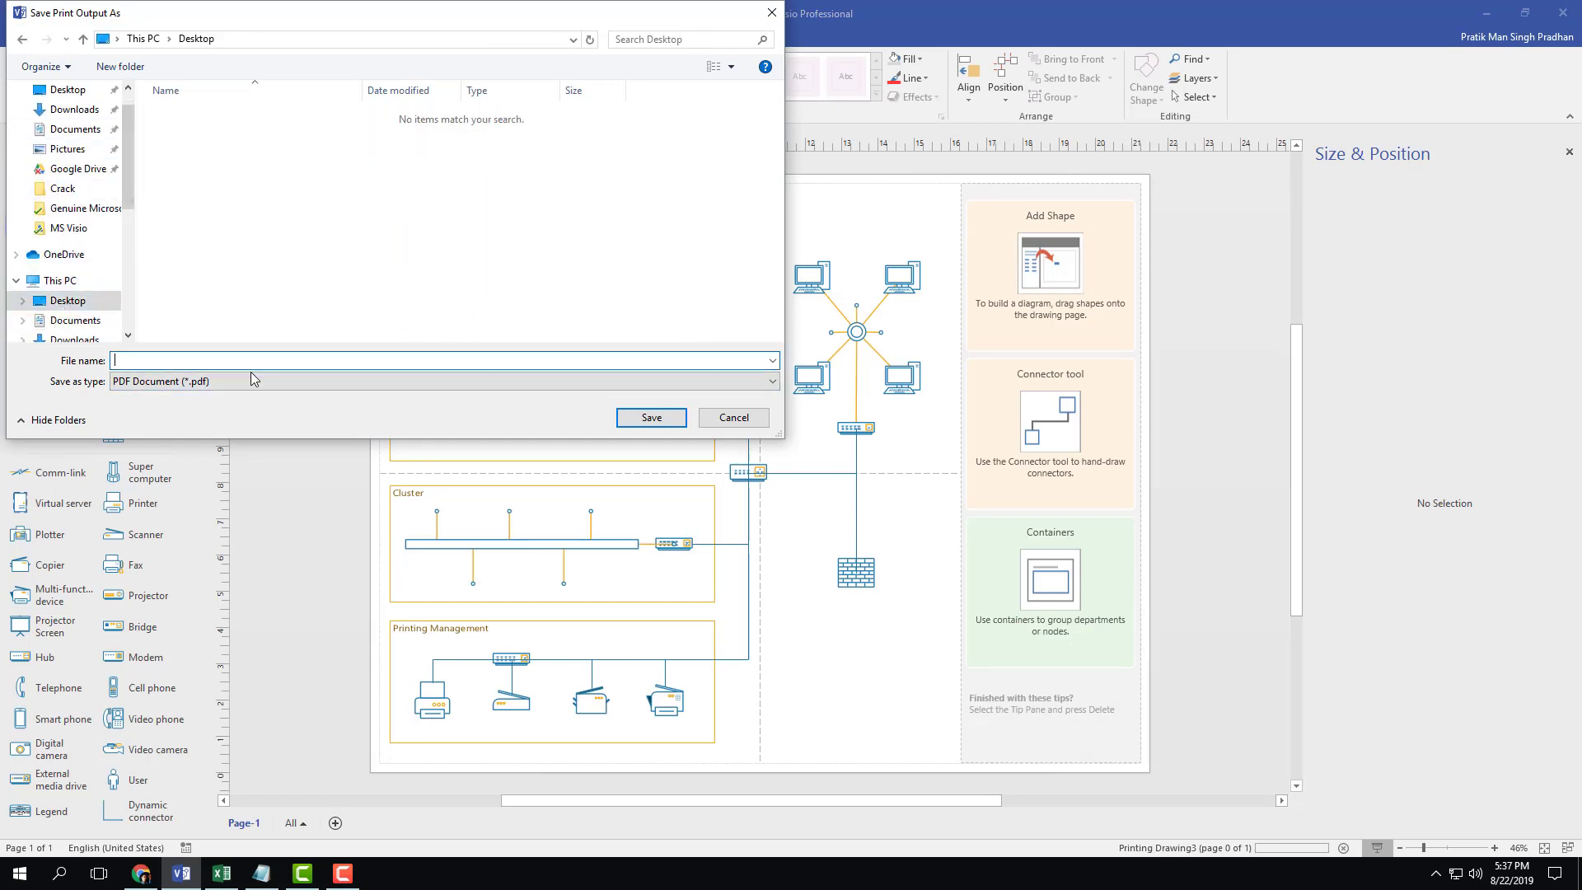
text(enetwork)
click(642, 418)
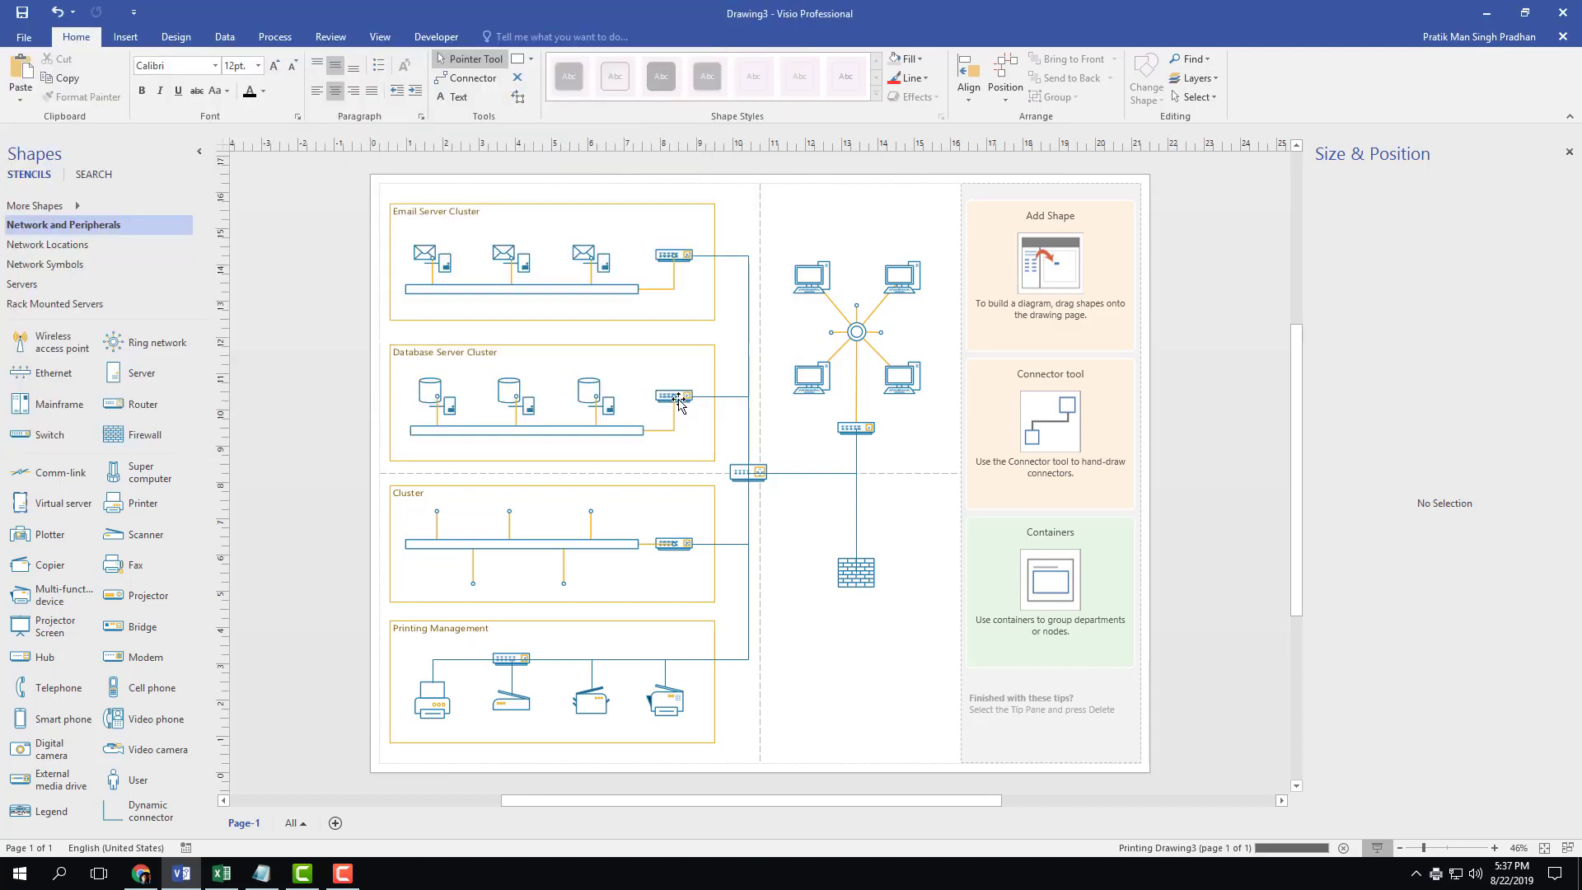